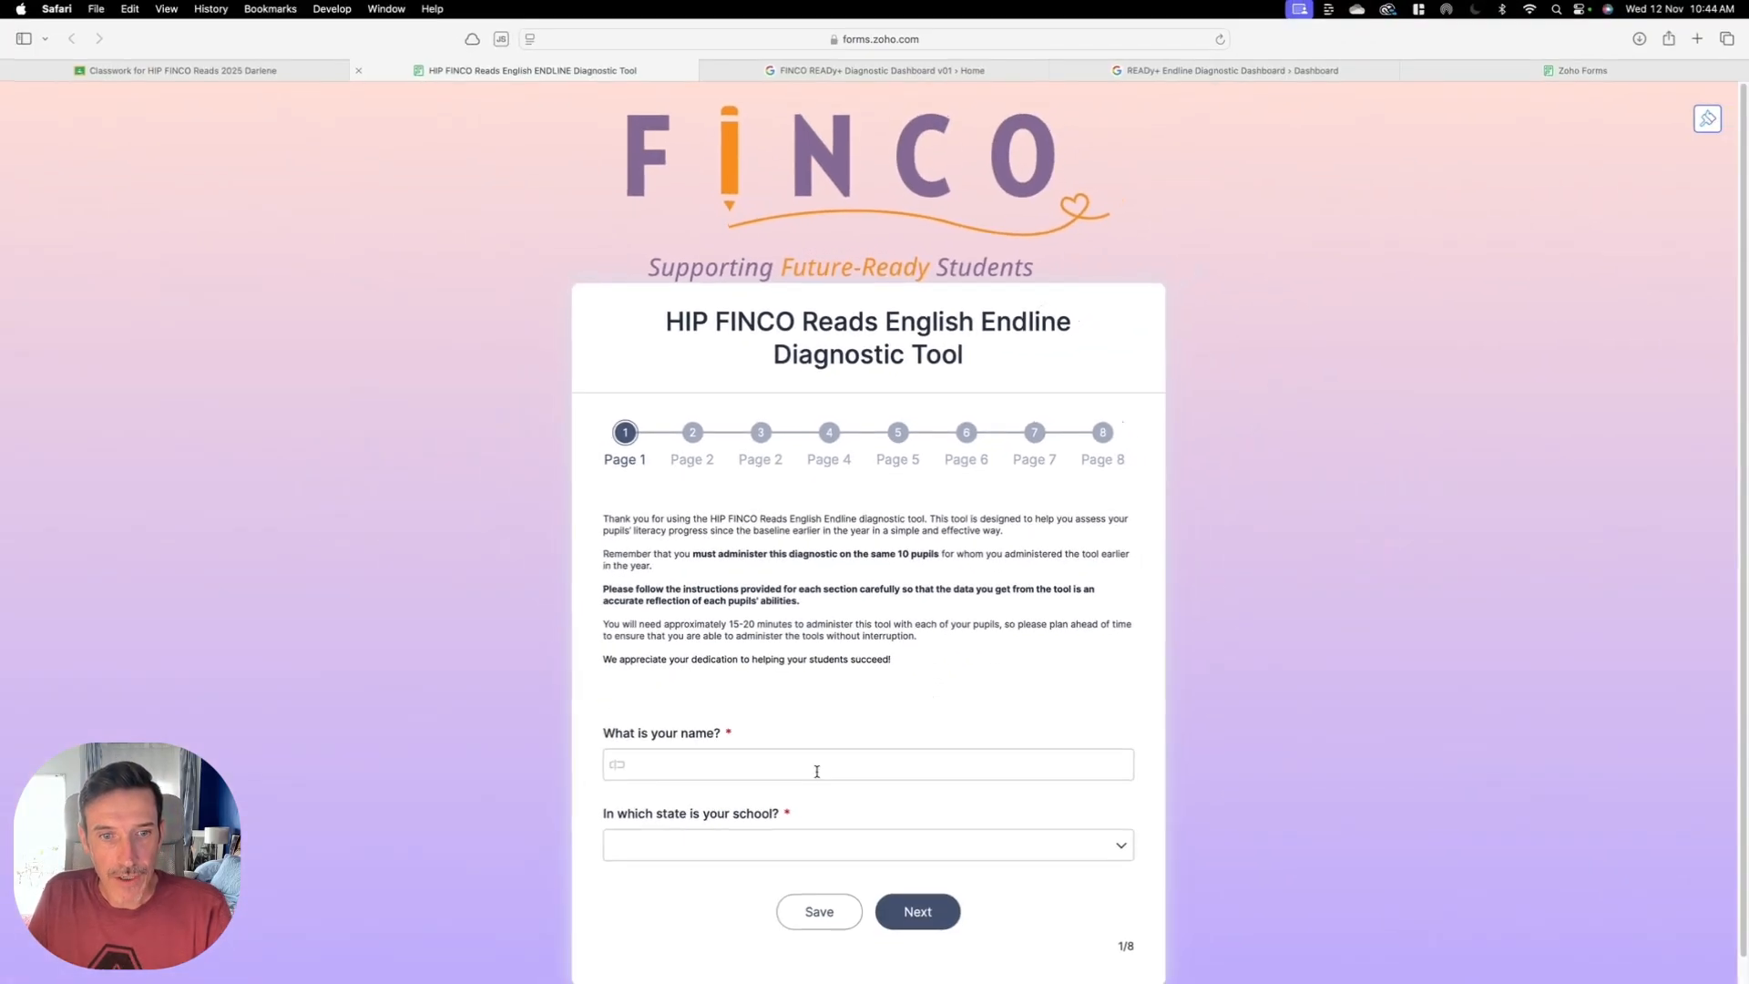
Fill page 1 with the teacher's name, state Kelantan and school SK MANEK URAI BARU
{"action": "left_click", "coordinate": [816, 771]}
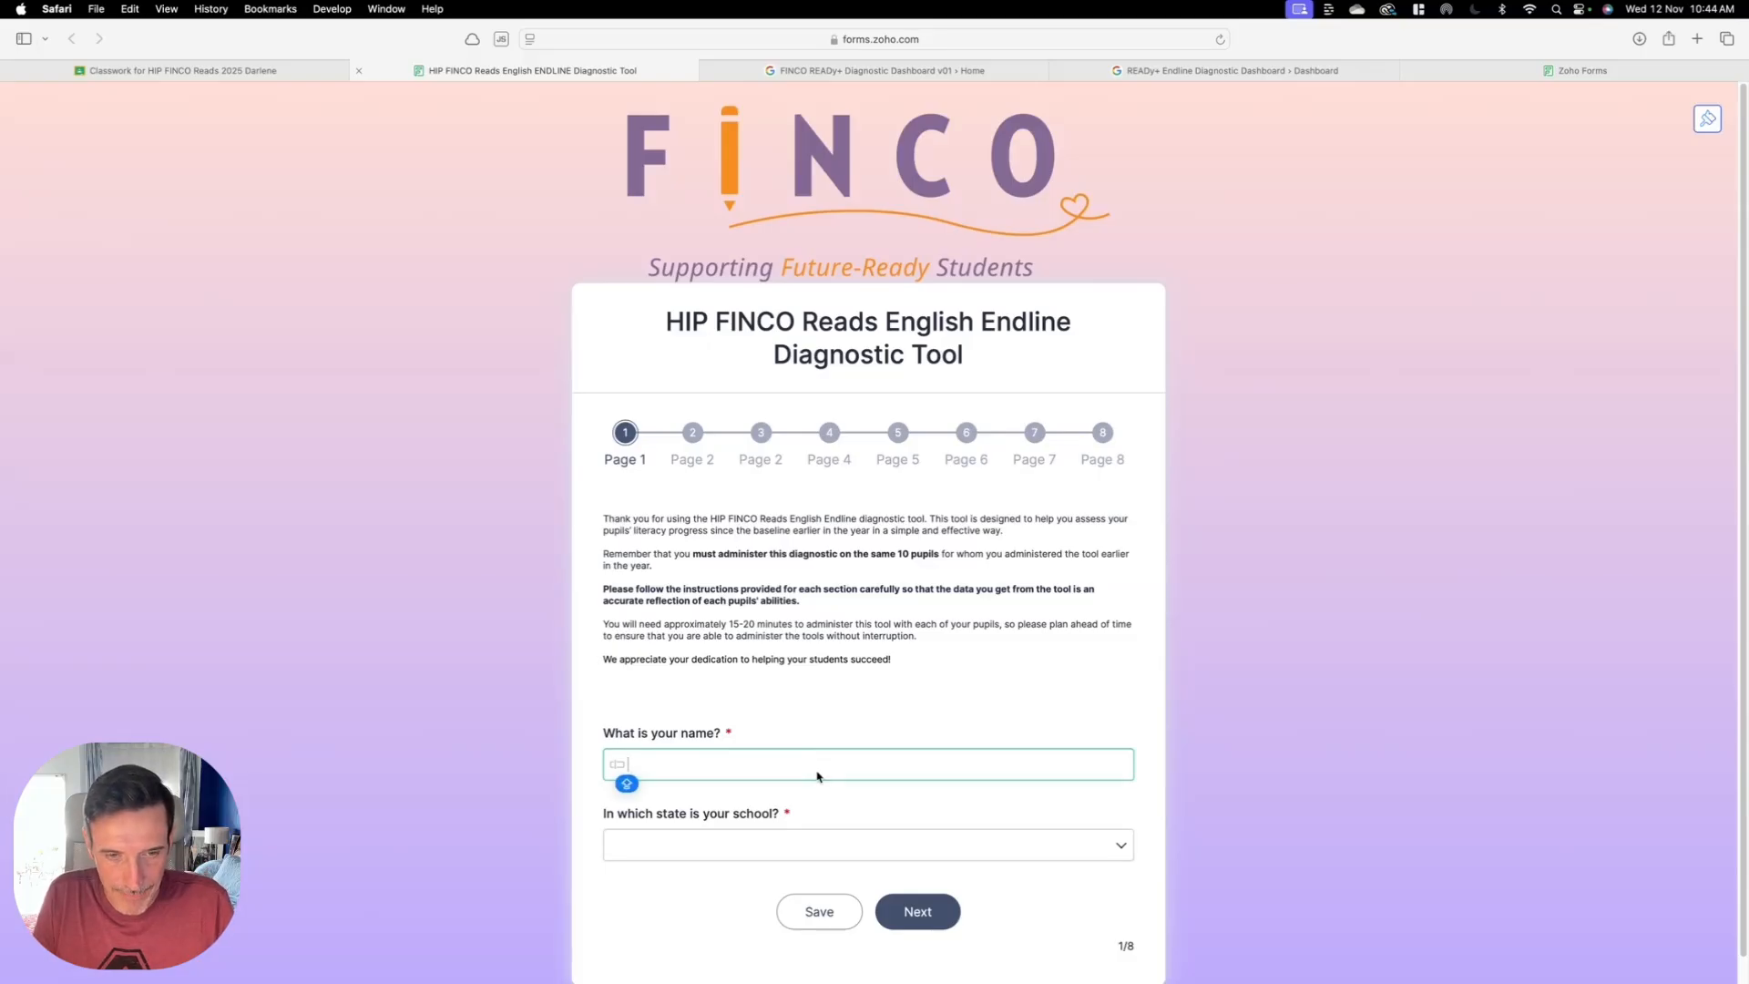
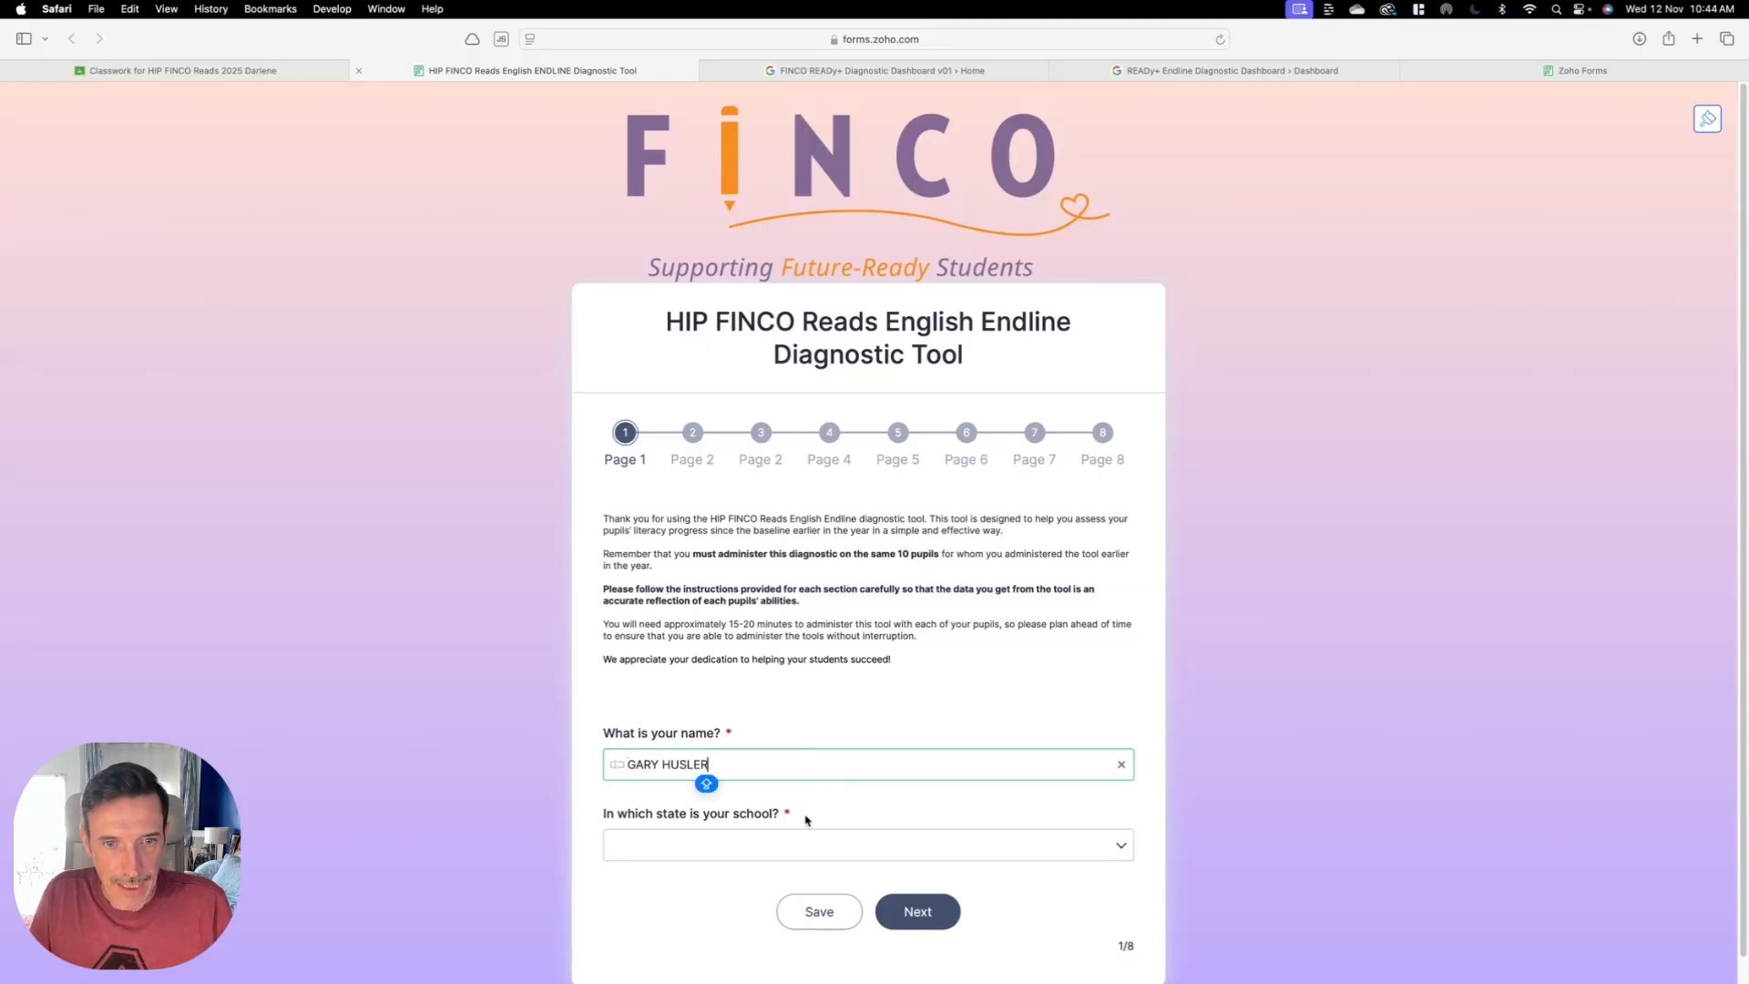
{"action": "left_click", "coordinate": [811, 845]}
{"action": "left_click", "coordinate": [671, 768]}
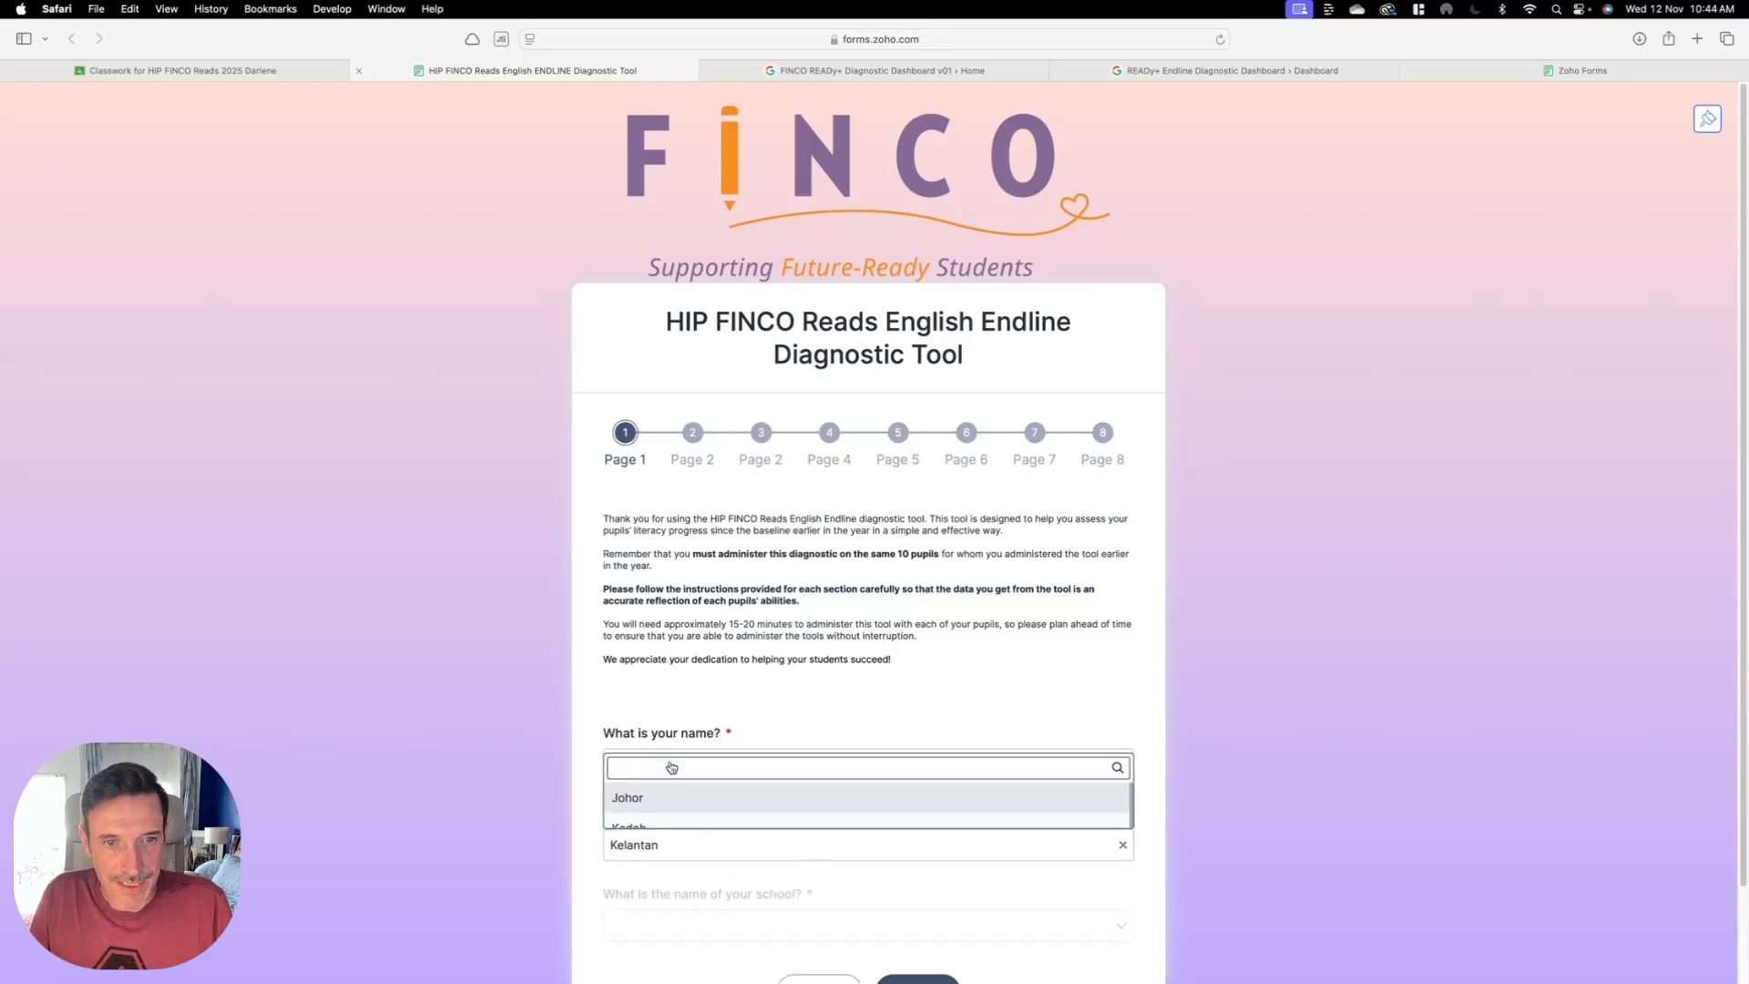
{"action": "left_click", "coordinate": [783, 925]}
{"action": "left_click", "coordinate": [801, 858]}
{"action": "scroll", "coordinate": [915, 837], "scroll_direction": "down", "scroll_amount": 2}
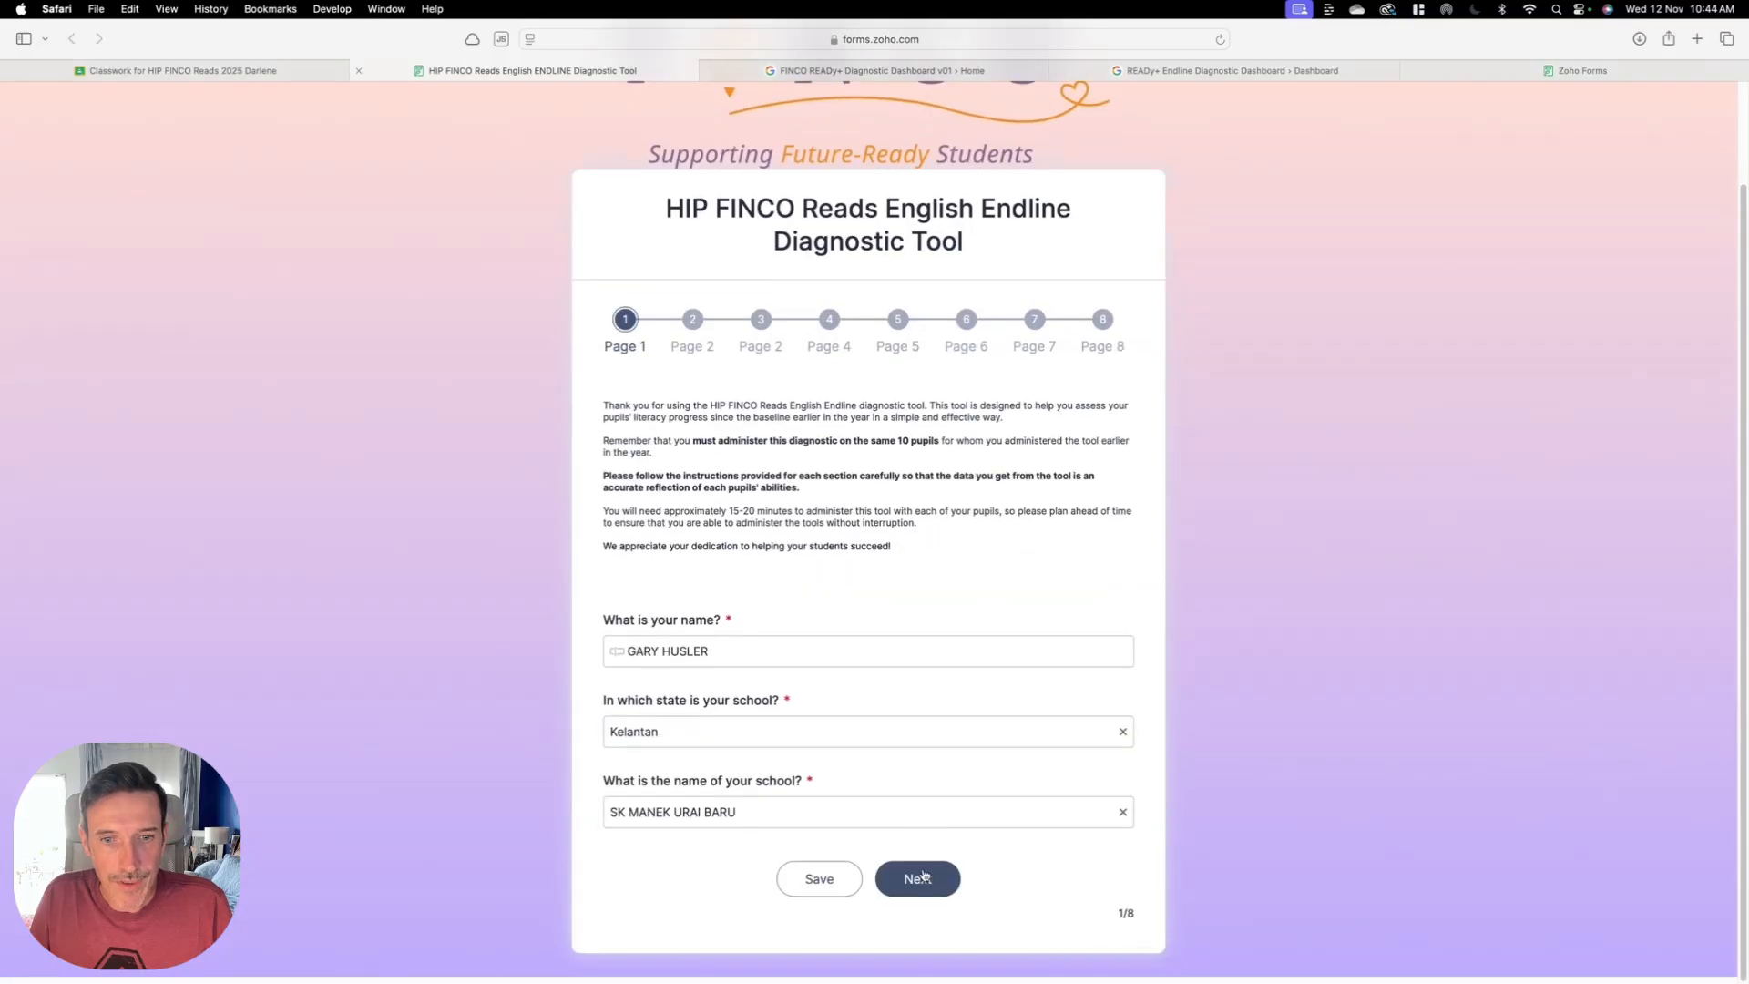
{"action": "left_click", "coordinate": [915, 888]}
Set the pupil to Year 2, class 3 BESTARI, then view the READy+ Endline Diagnostic Dashboard
{"action": "left_click", "coordinate": [892, 437]}
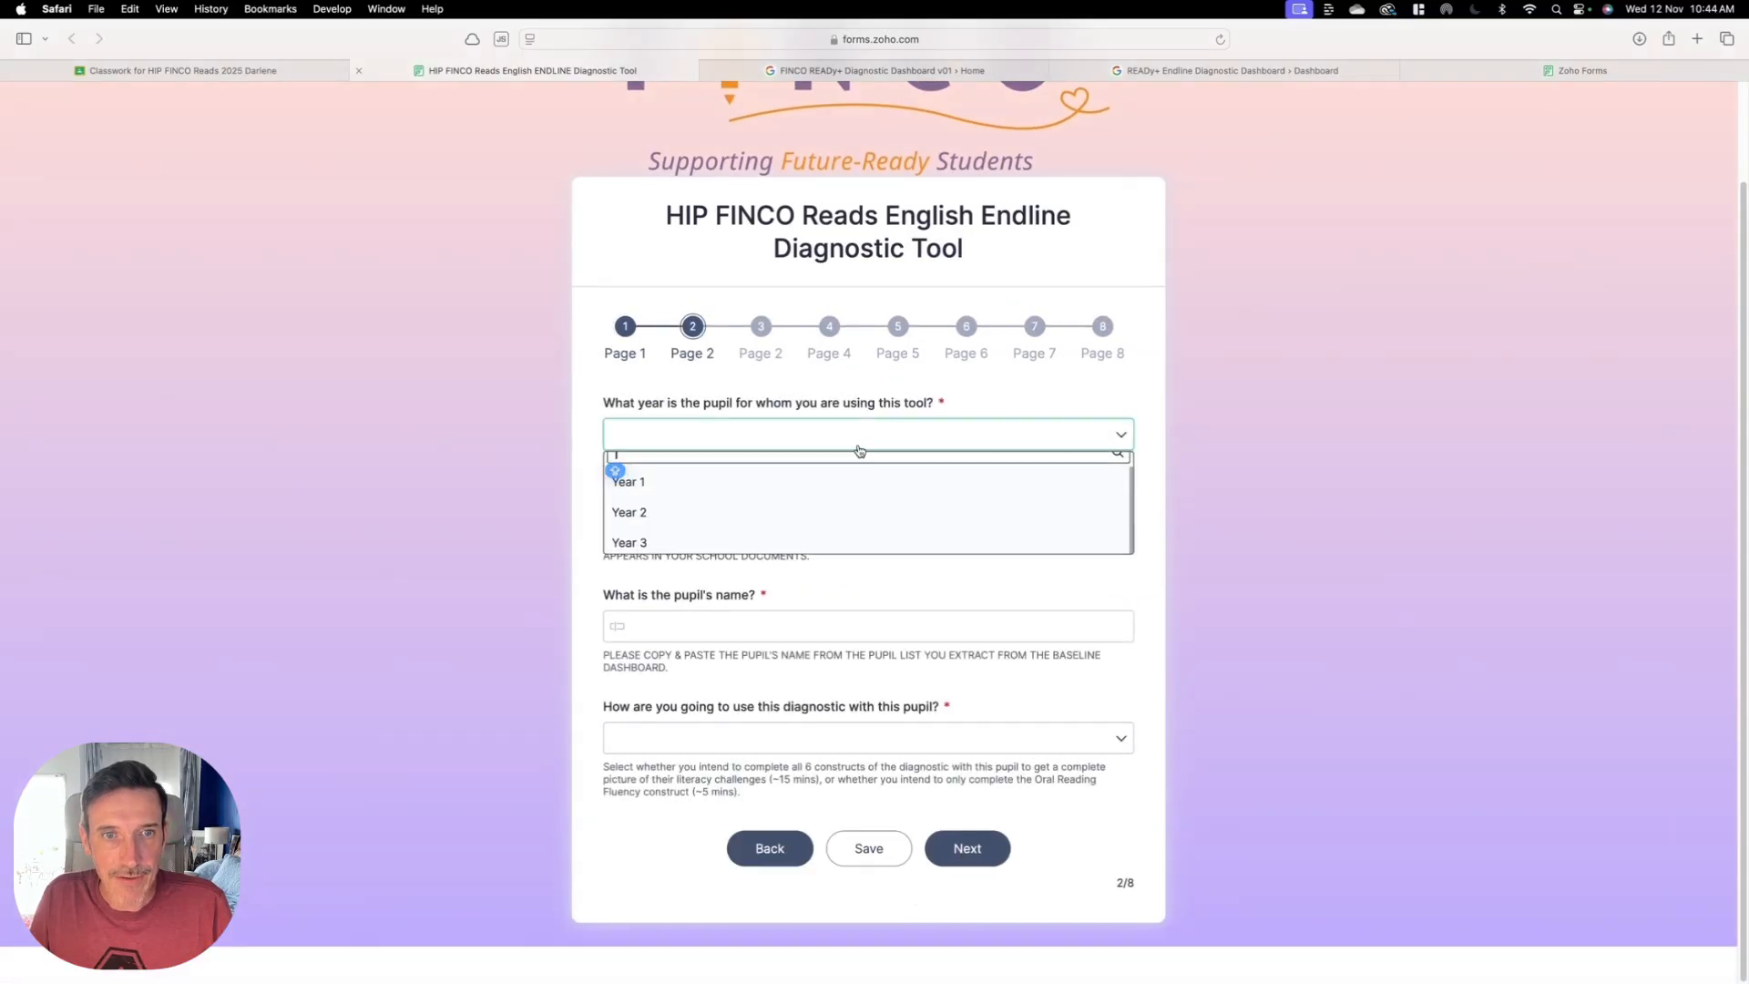
{"action": "left_click", "coordinate": [973, 521]}
{"action": "left_click", "coordinate": [762, 515]}
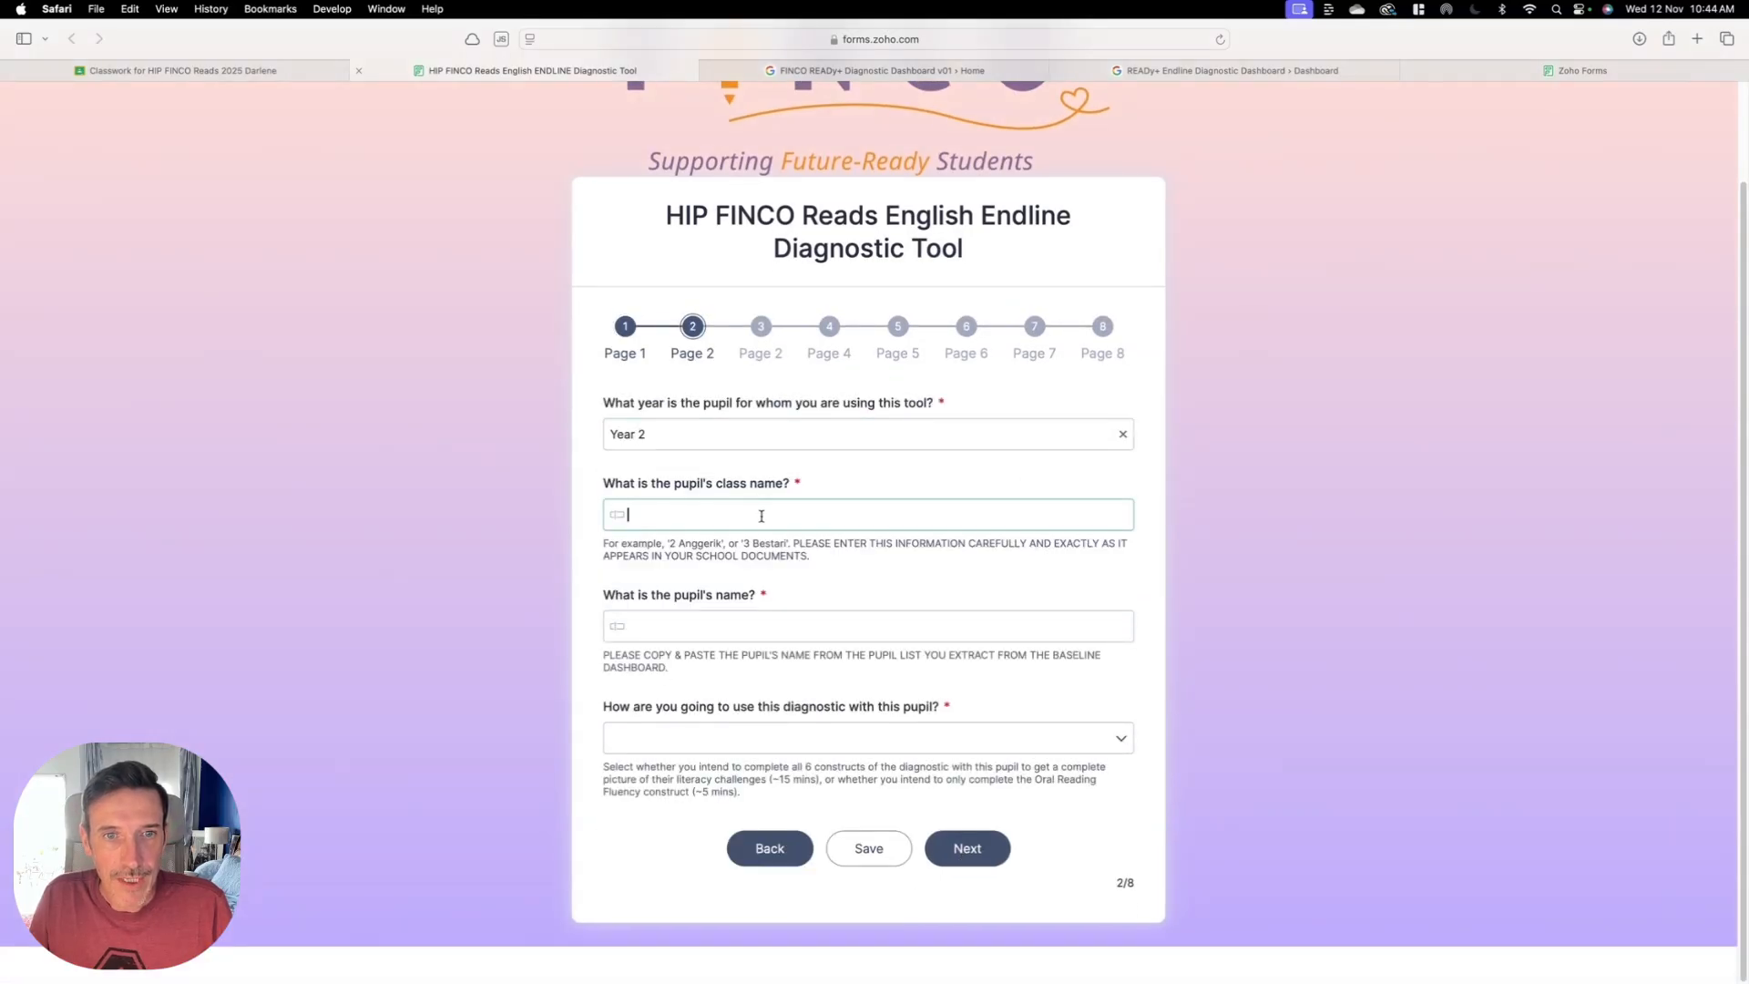
{"action": "type", "text": "3 "}
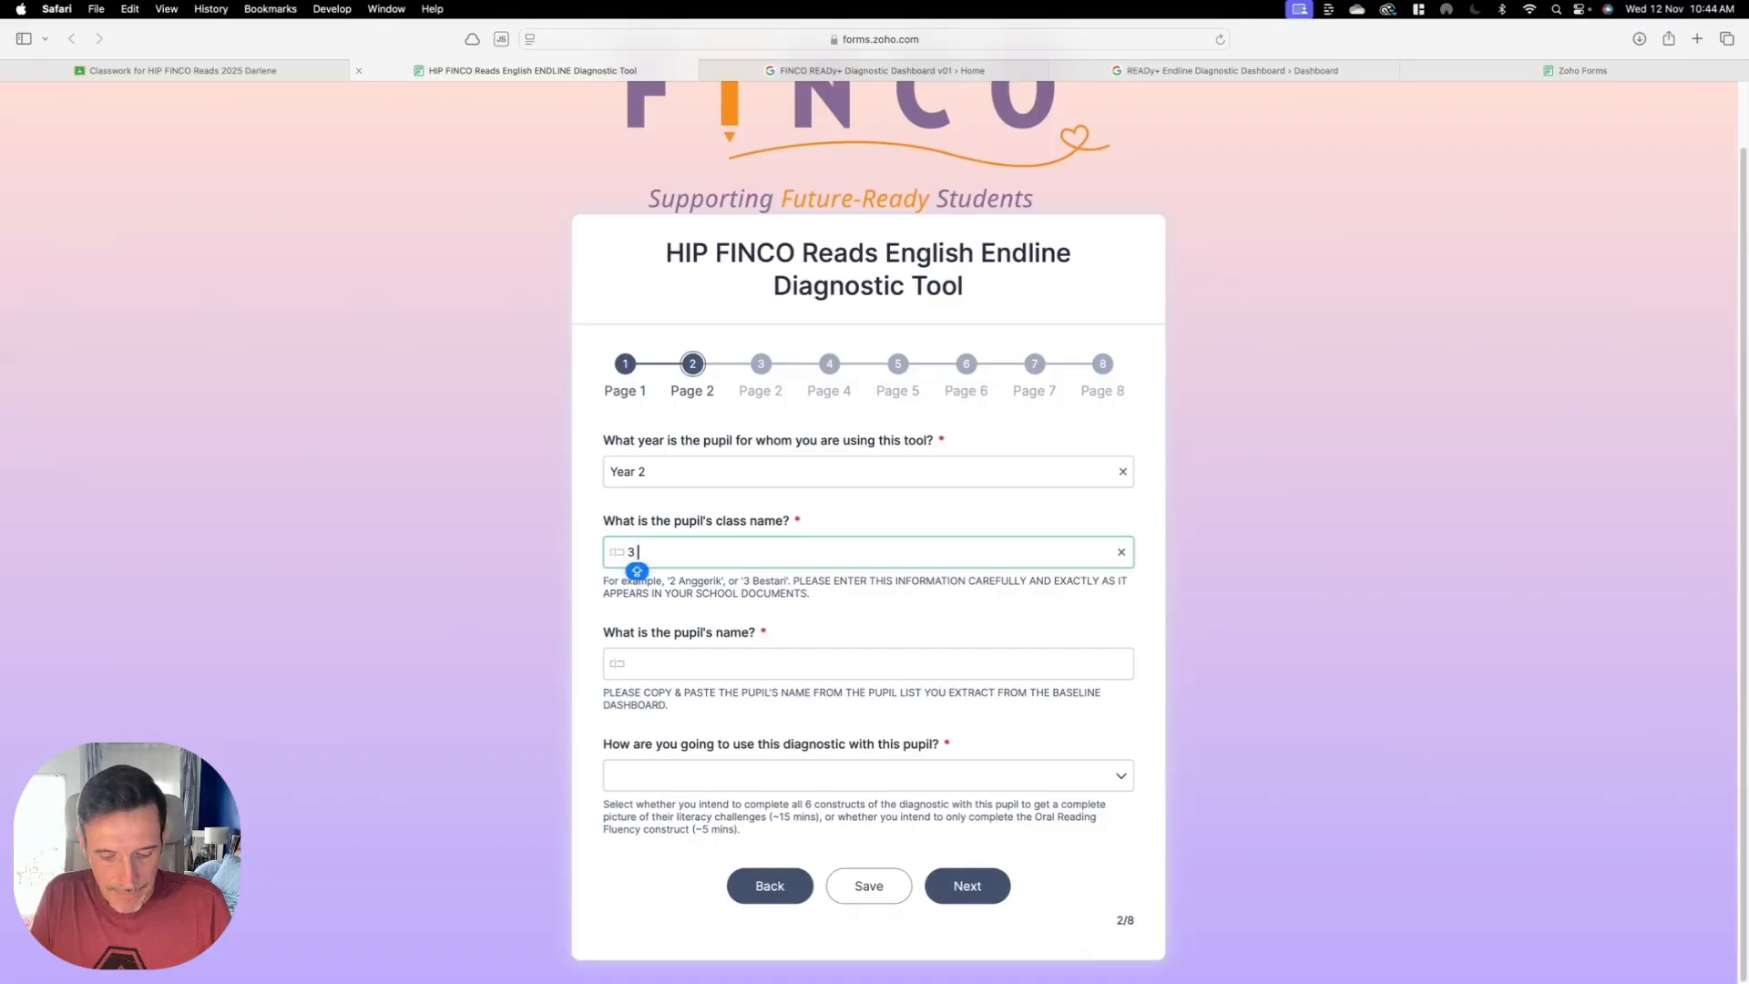
{"action": "type", "text": "BESTAR"}
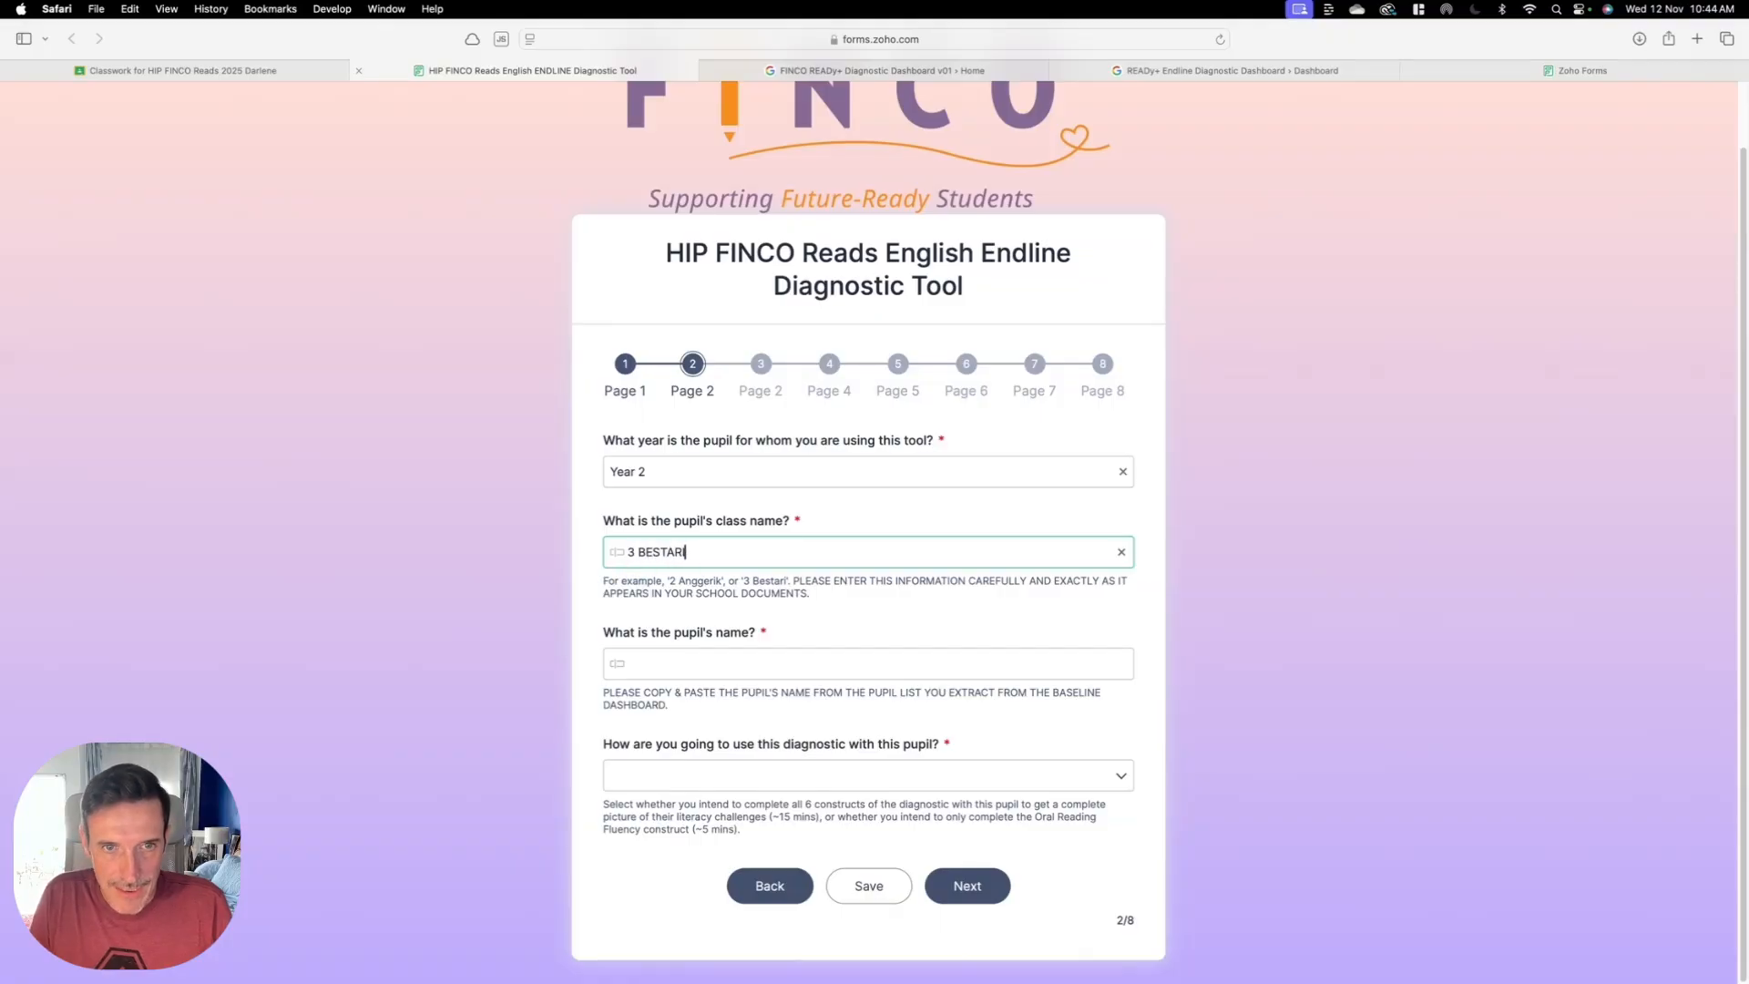
{"action": "type", "text": "I"}
{"action": "left_click", "coordinate": [914, 604]}
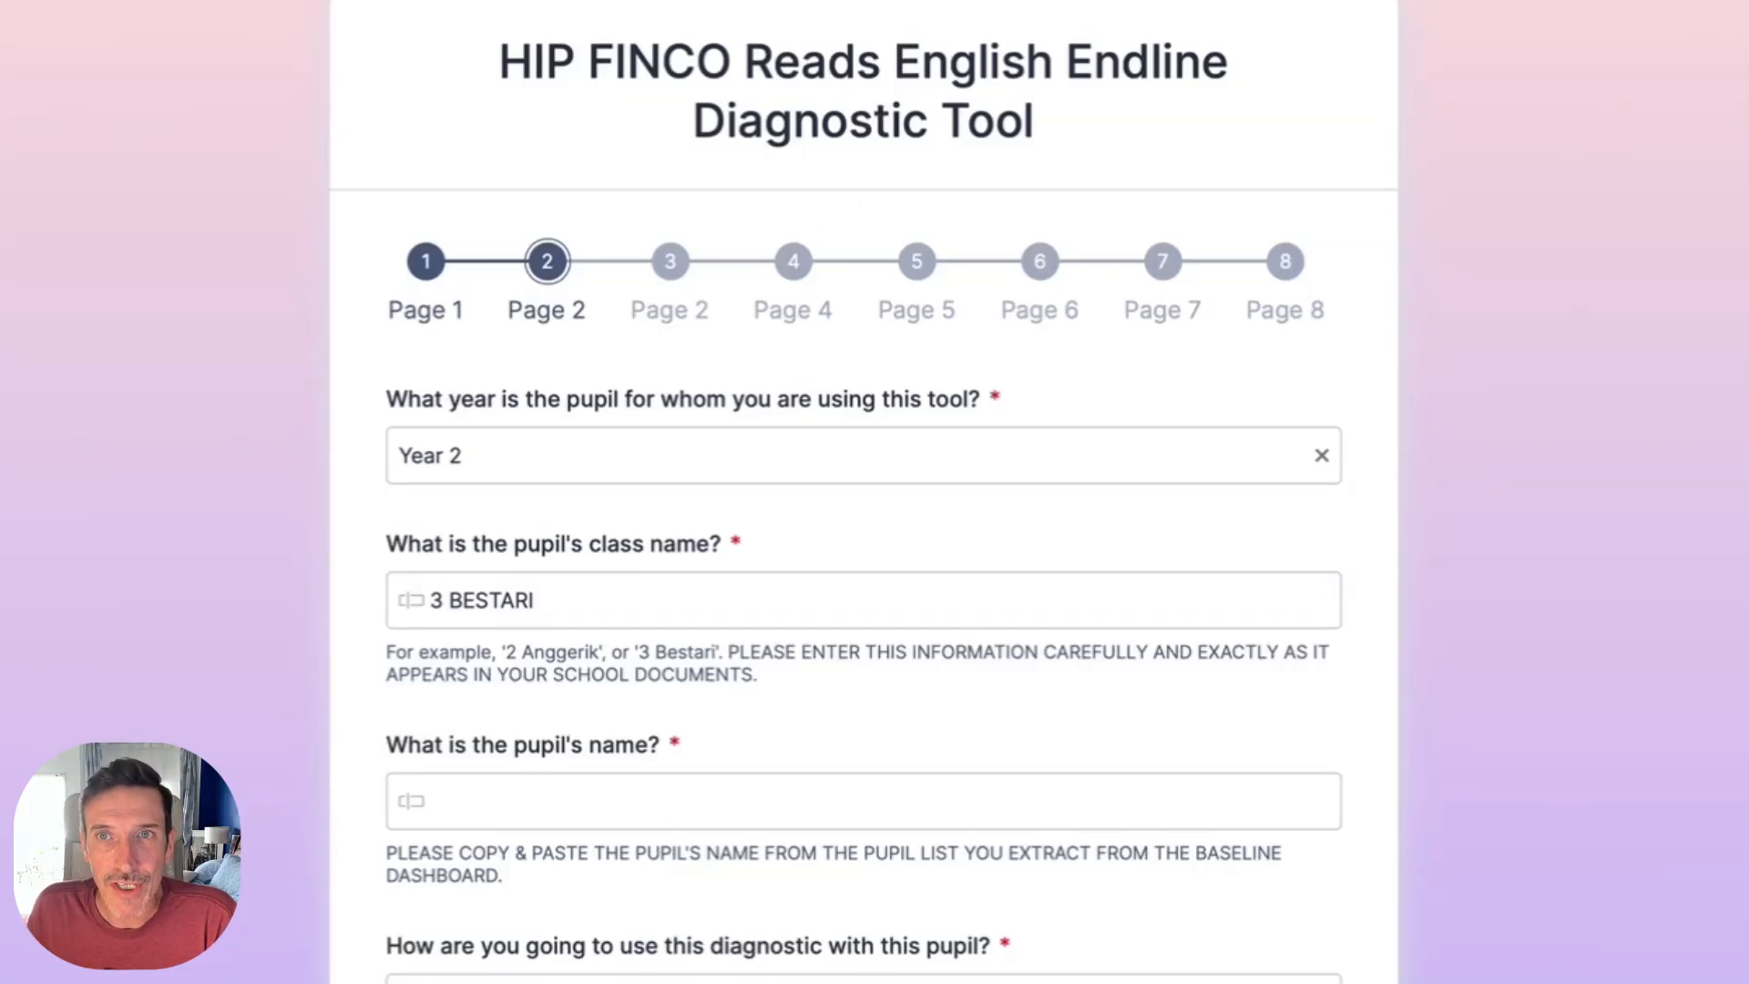
{"action": "left_click", "coordinate": [1225, 70]}
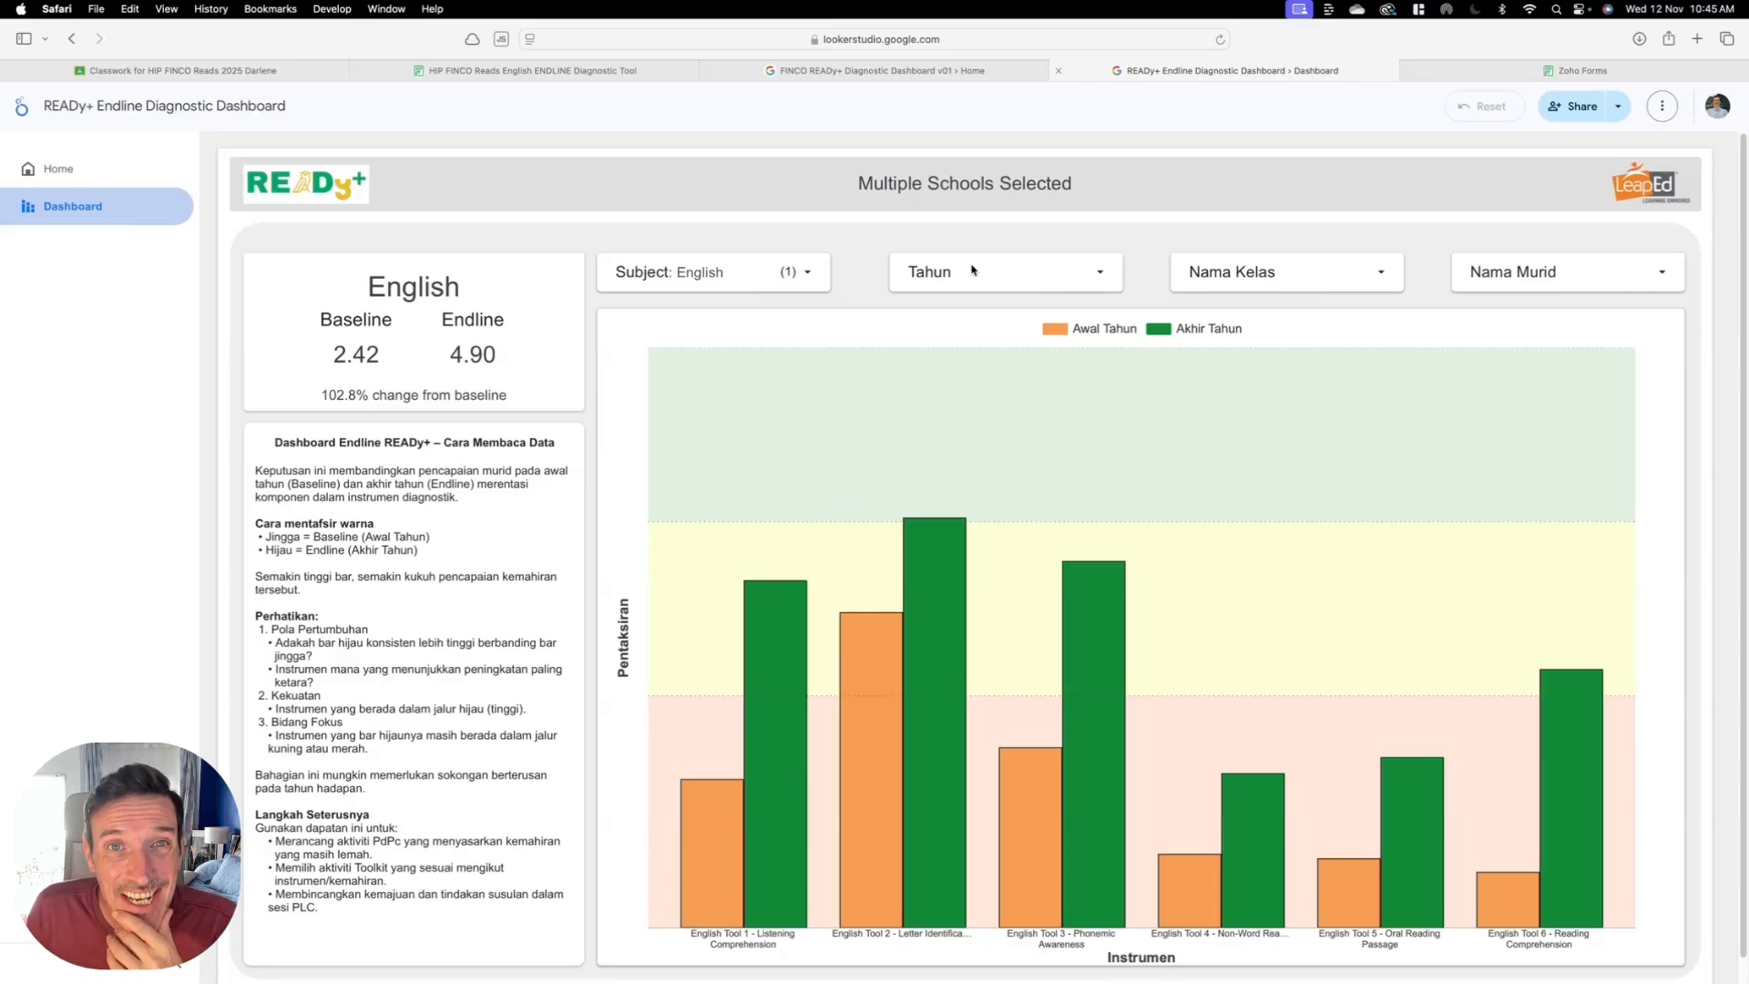
Return to the 'HIP FINCO Reads English ENDLINE Diagnostic Tool' form tab
{"action": "left_click", "coordinate": [672, 74]}
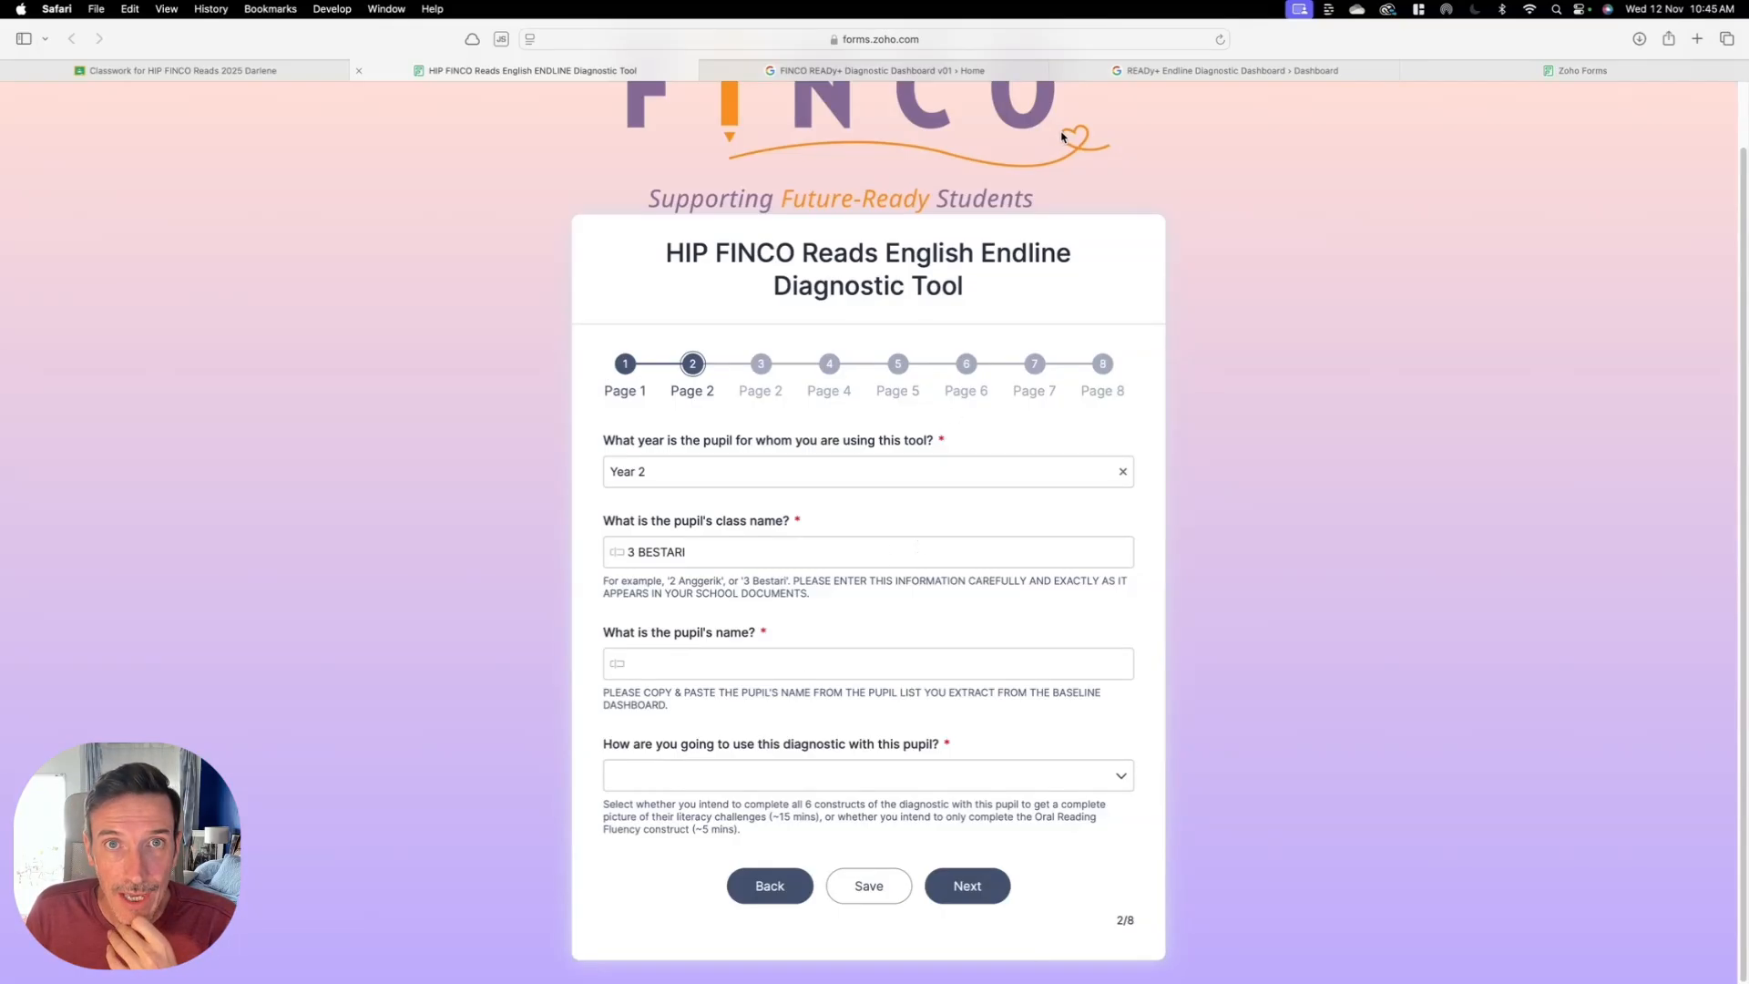
Switch to the 'FINCO READy+ Diagnostic Dashboard v01 – Home' tab
{"action": "left_click", "coordinate": [945, 73]}
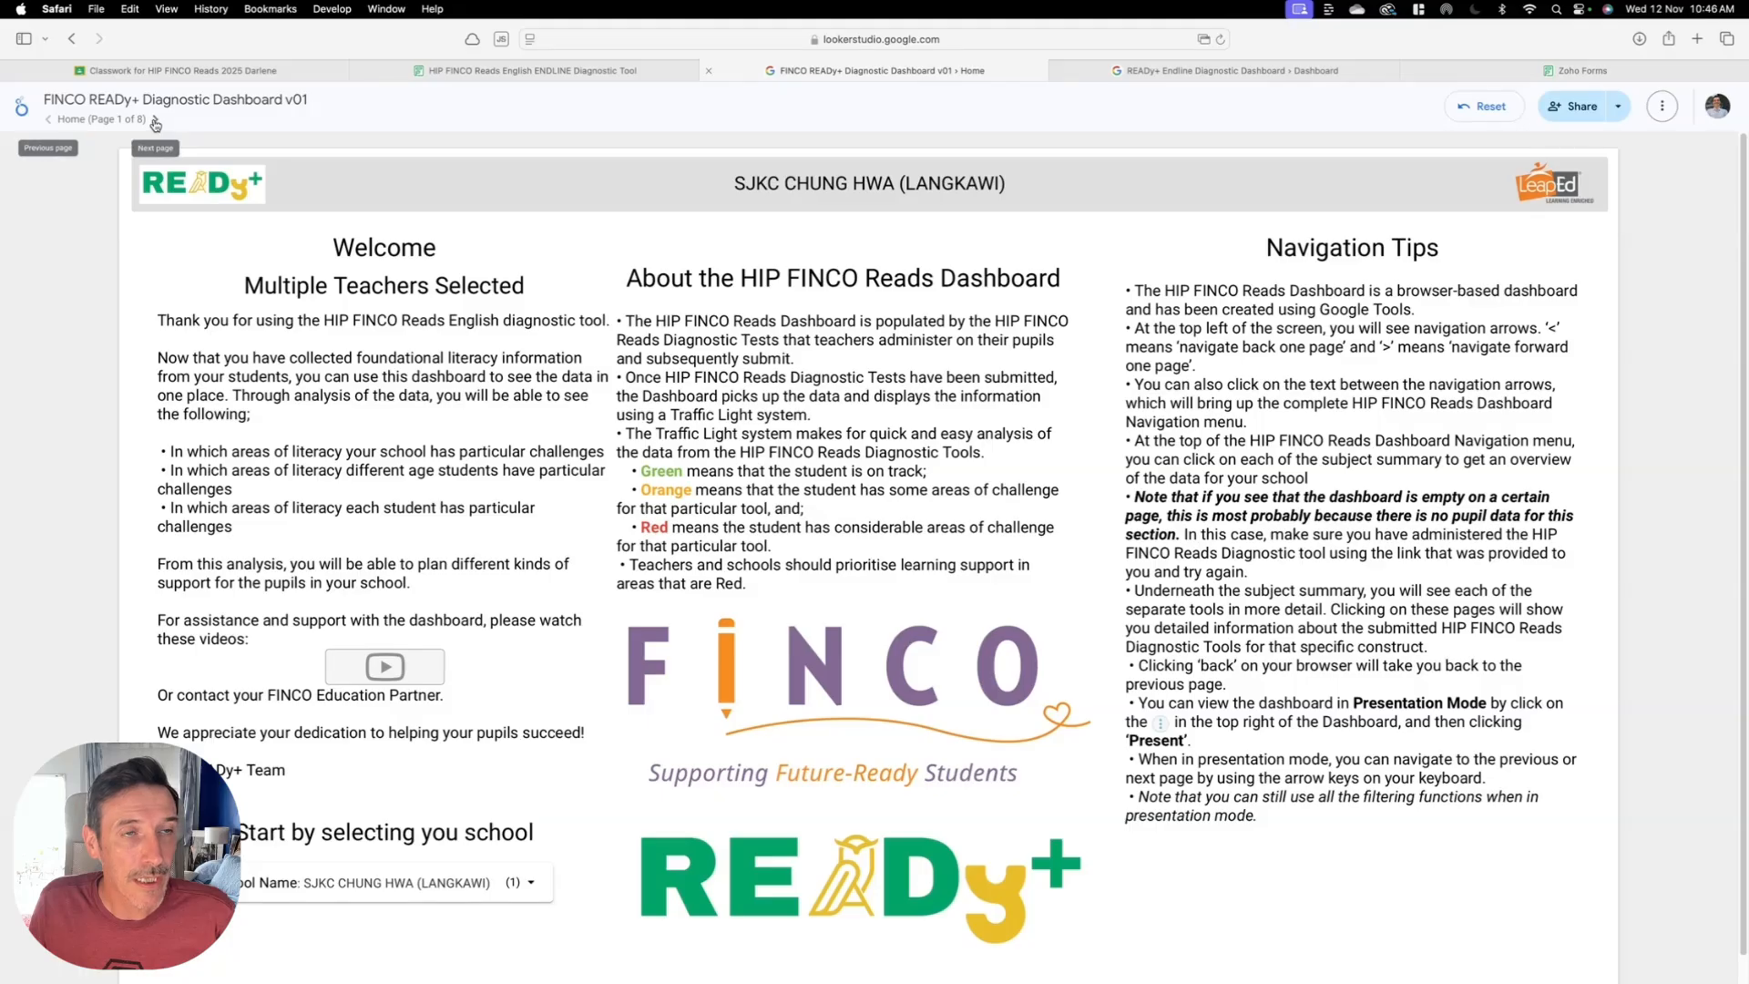
Advance the dashboard to its English Summary page and scroll through the Student Directory
{"action": "left_click", "coordinate": [213, 123]}
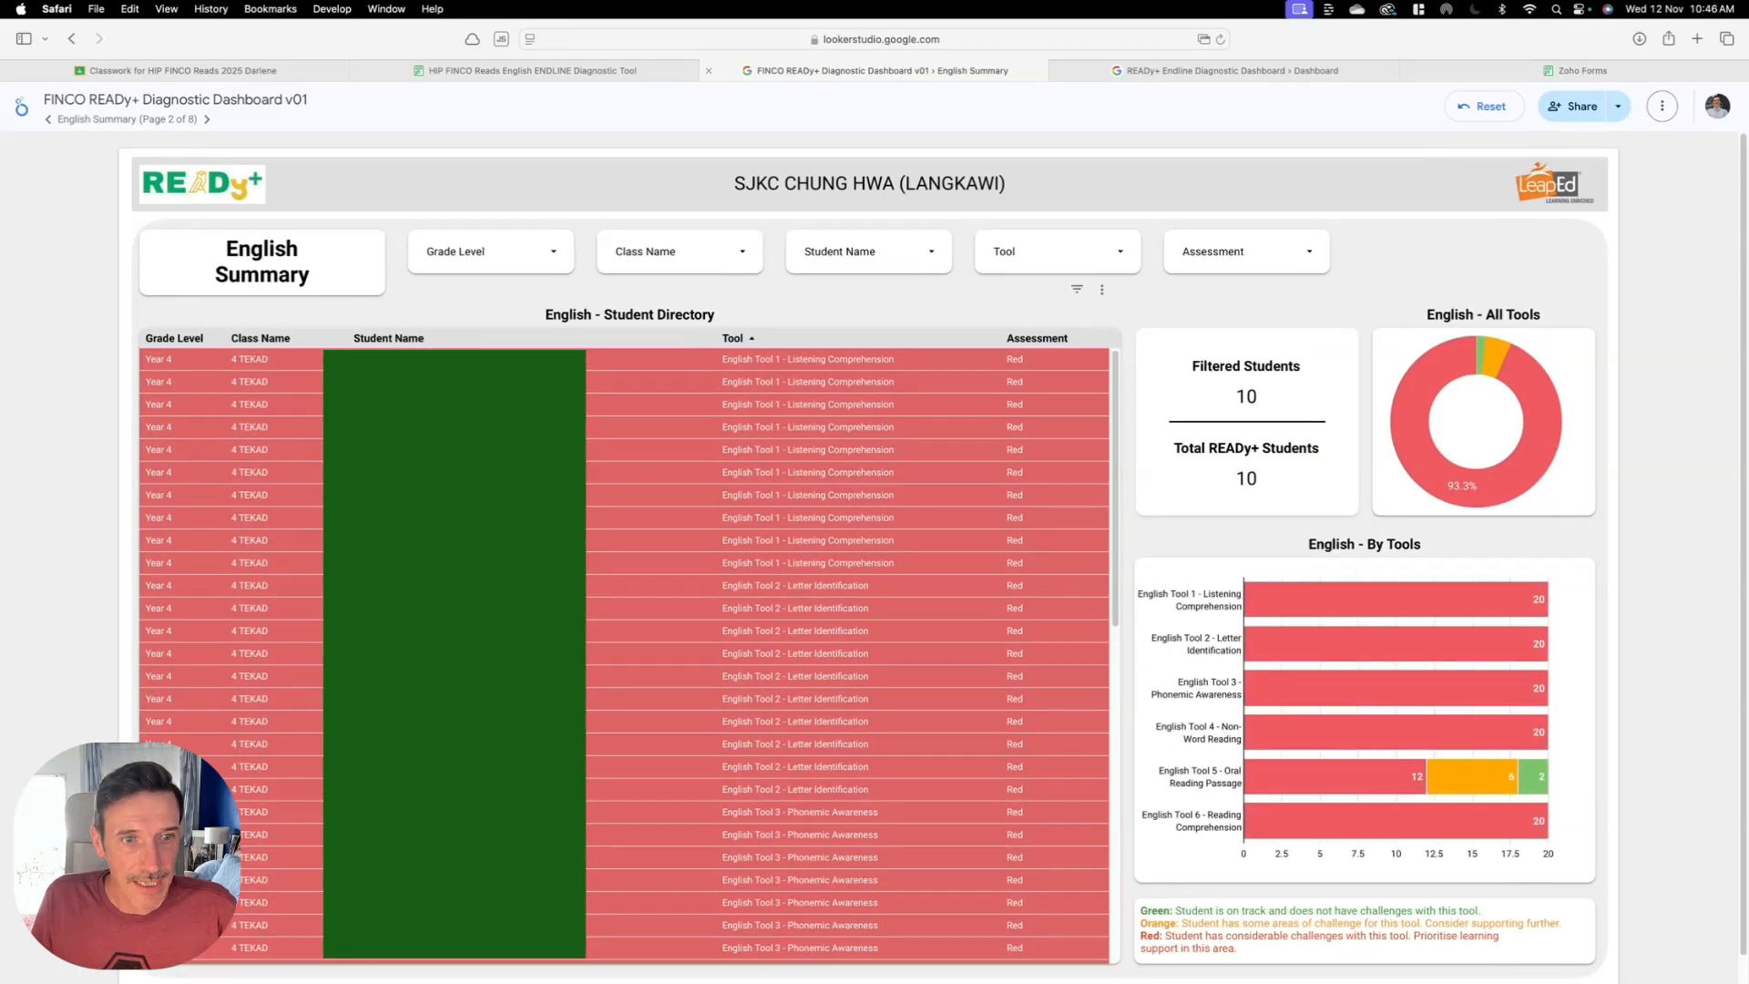
{"action": "scroll", "coordinate": [629, 655], "scroll_direction": "down", "scroll_amount": 15}
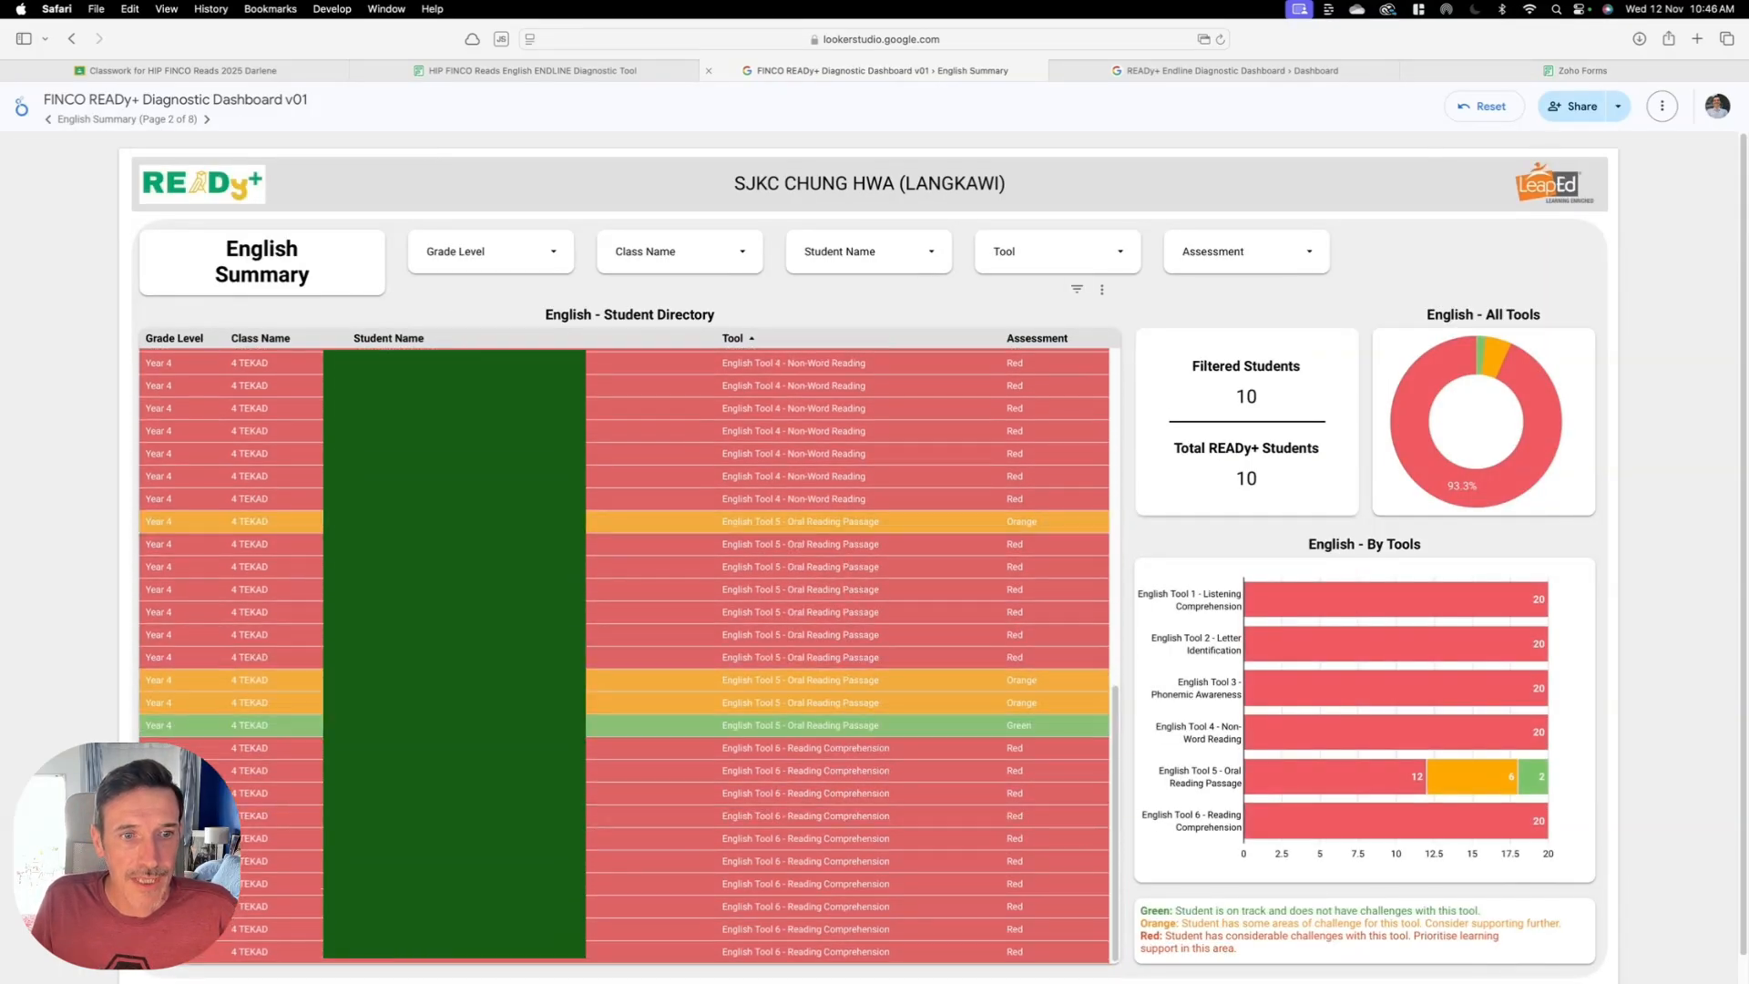
{"action": "scroll", "coordinate": [628, 656], "scroll_direction": "up", "scroll_amount": 15}
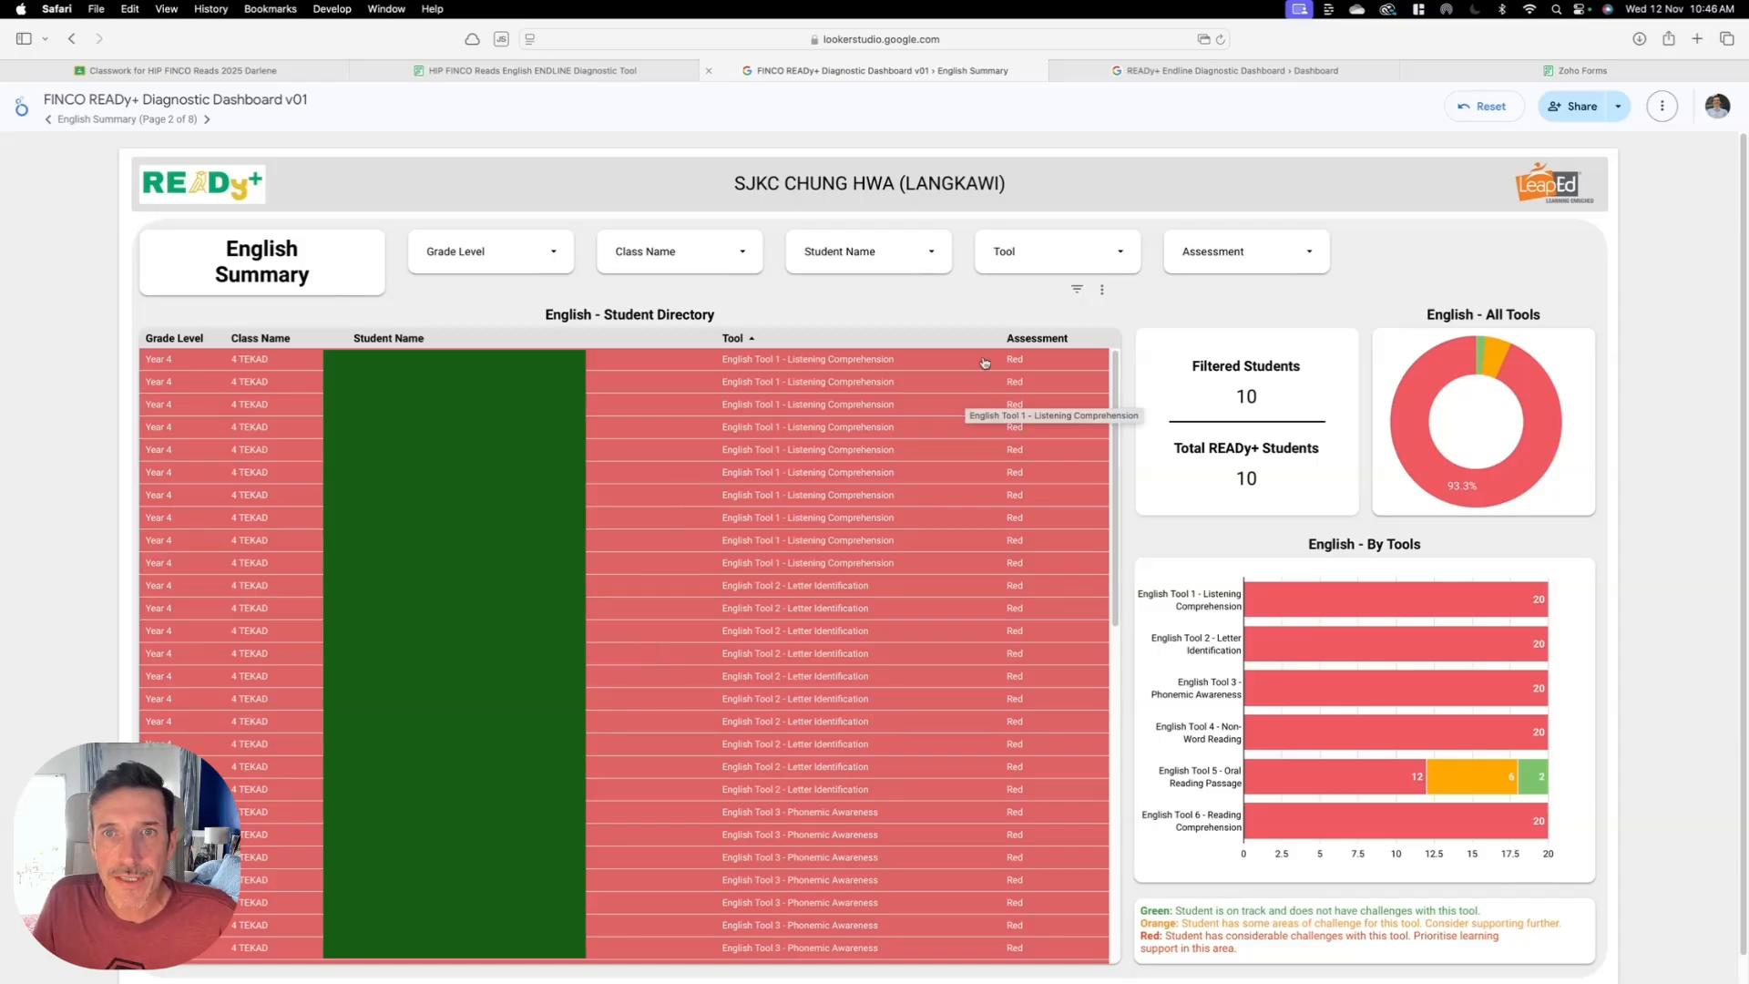
Filter the Tool list to only English Tool 5 - Oral Reading Passage
{"action": "left_click", "coordinate": [1122, 256]}
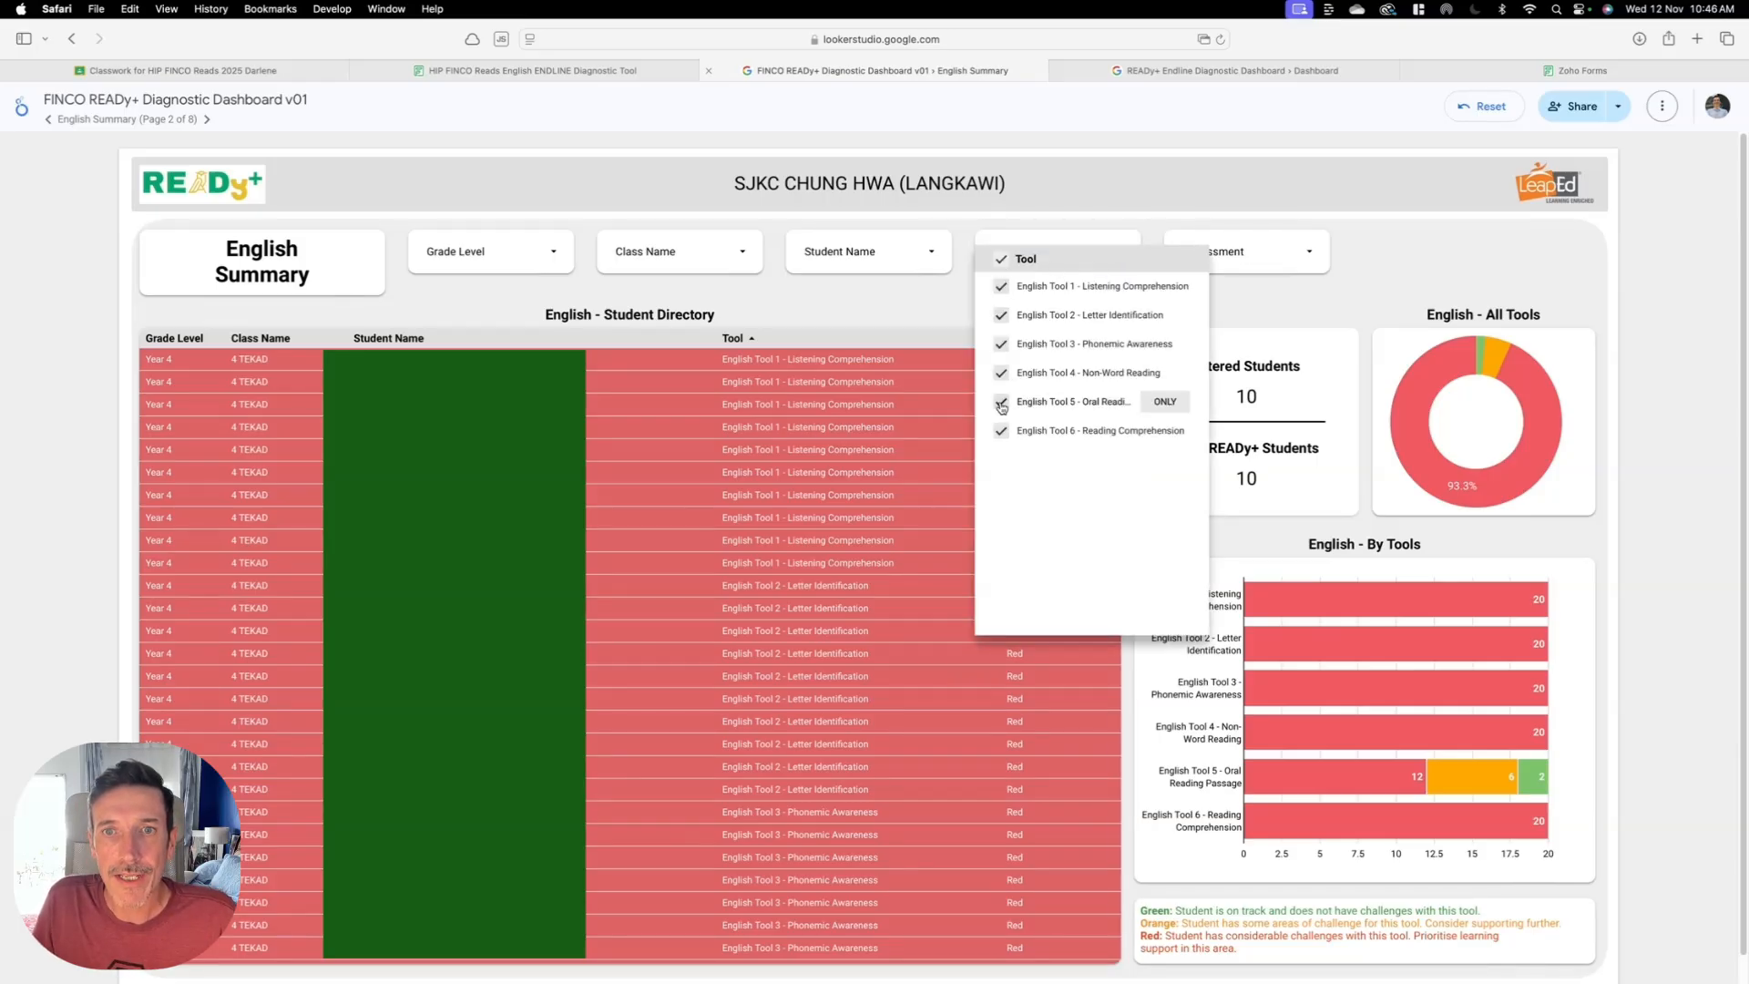
{"action": "left_click", "coordinate": [1002, 405]}
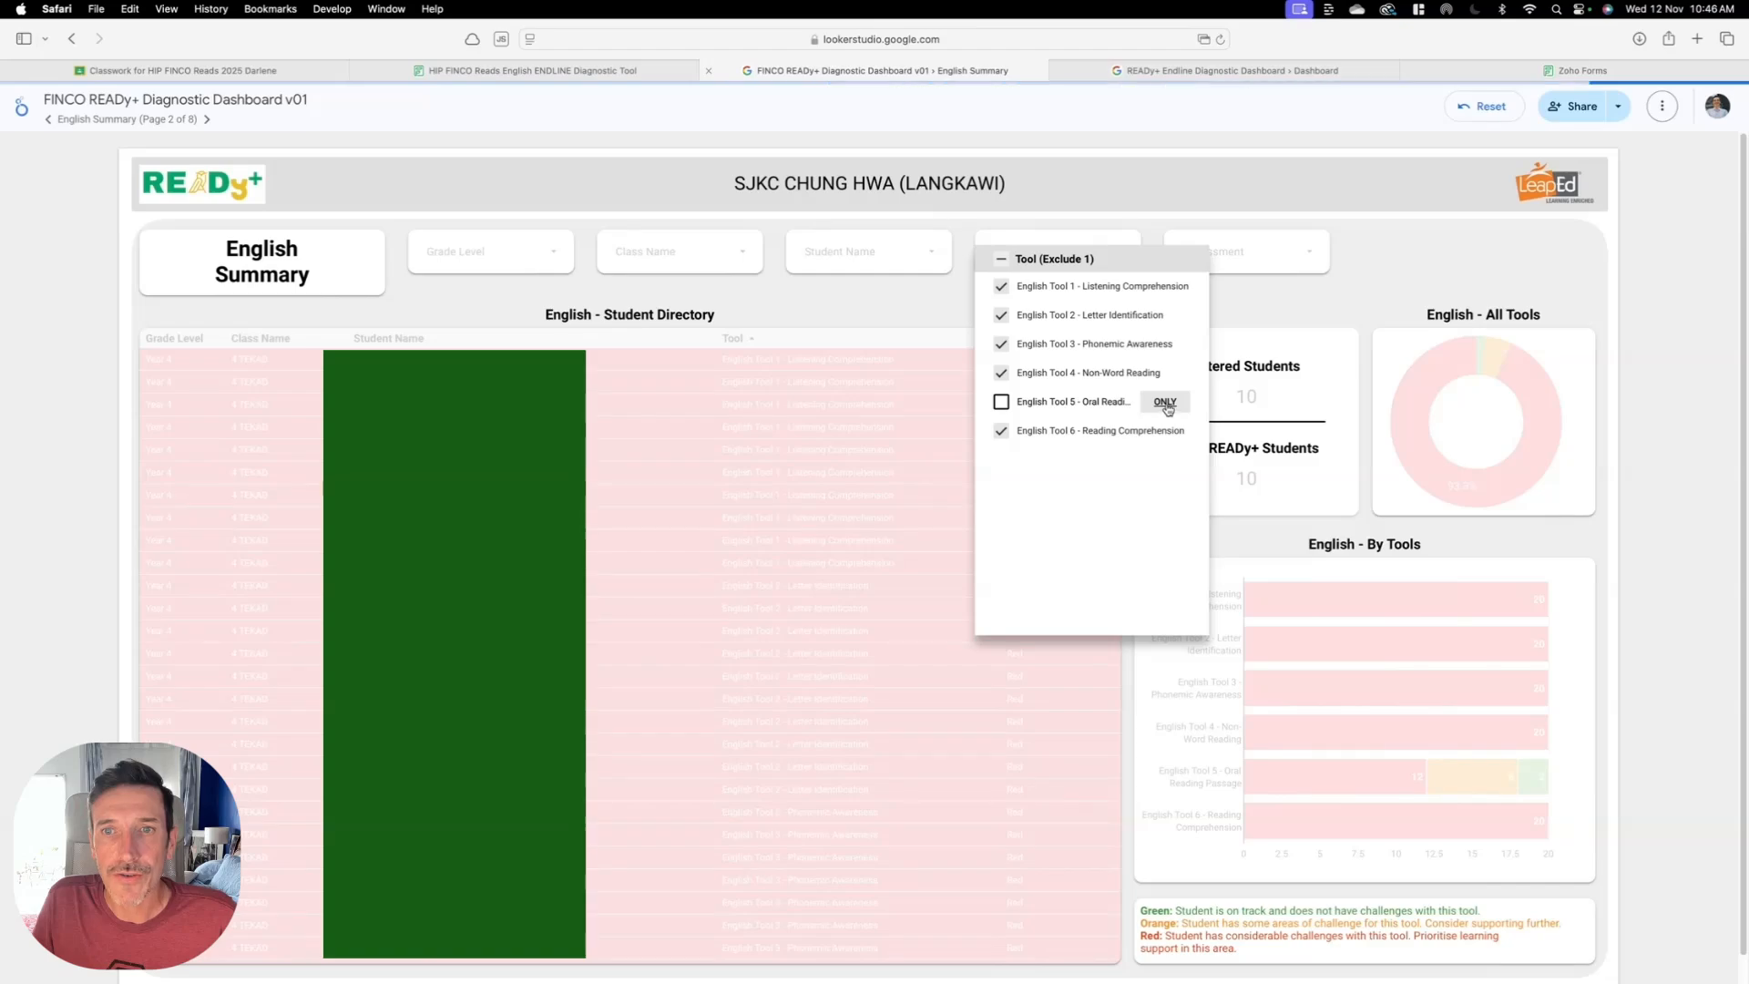
{"action": "left_click", "coordinate": [1166, 404]}
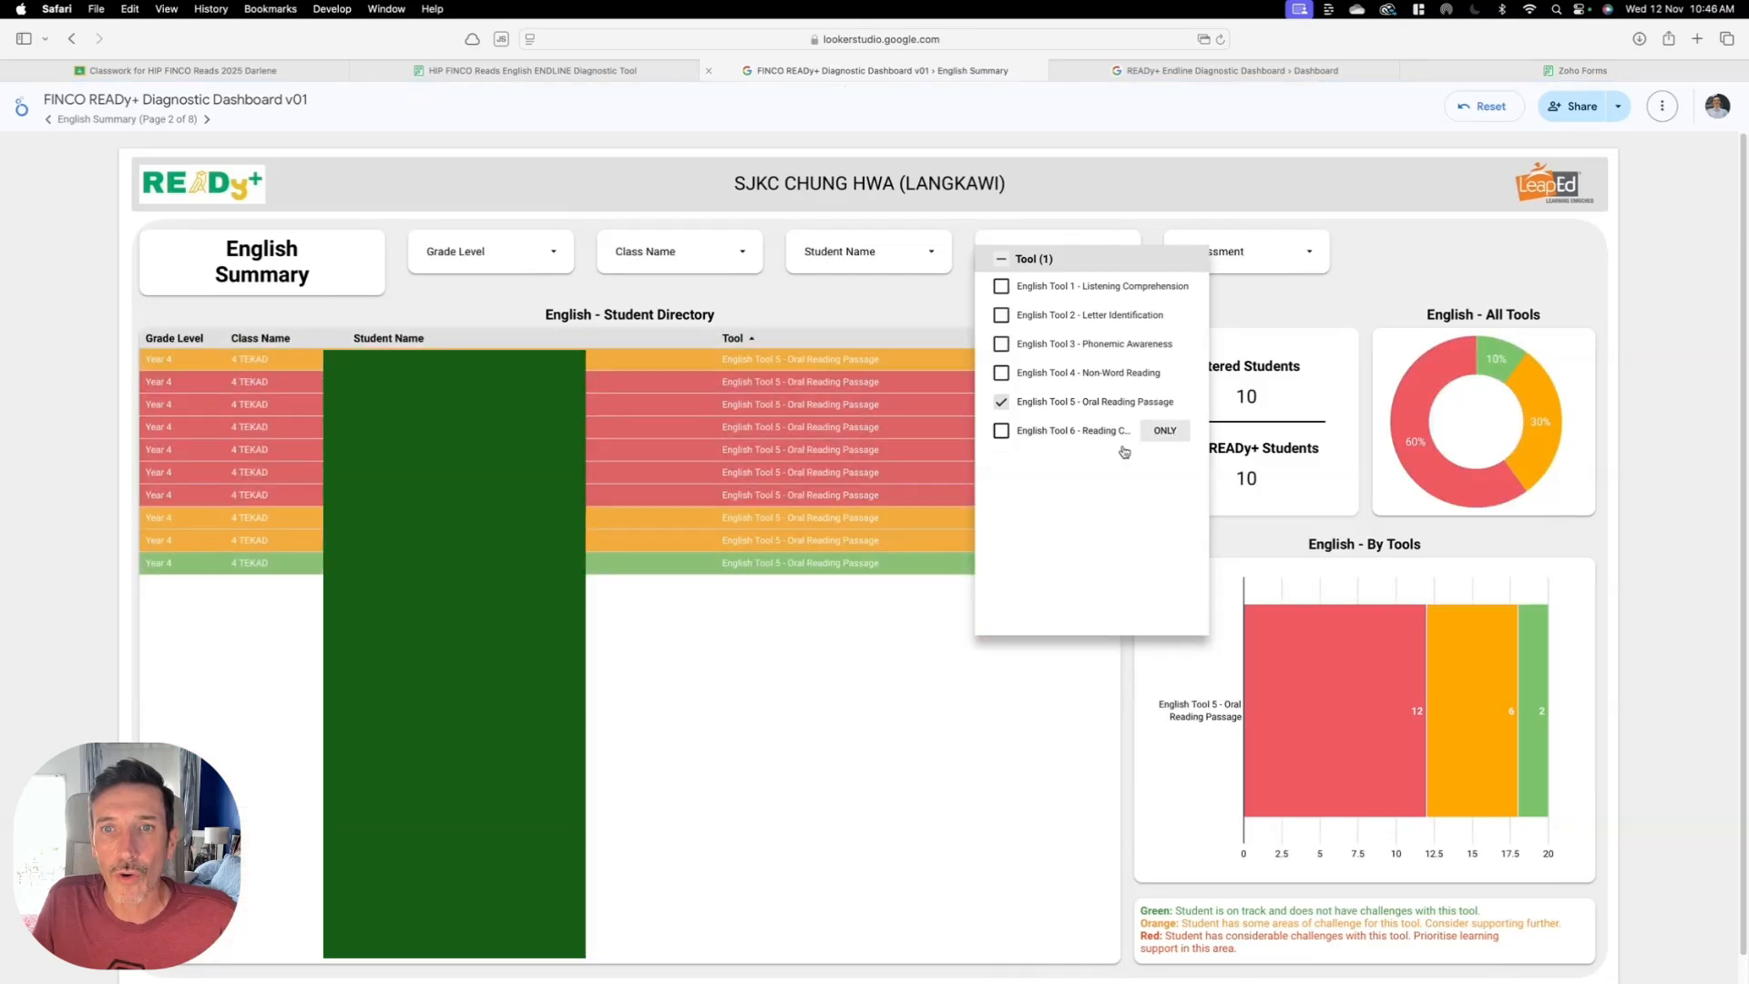
{"action": "left_click", "coordinate": [1013, 691]}
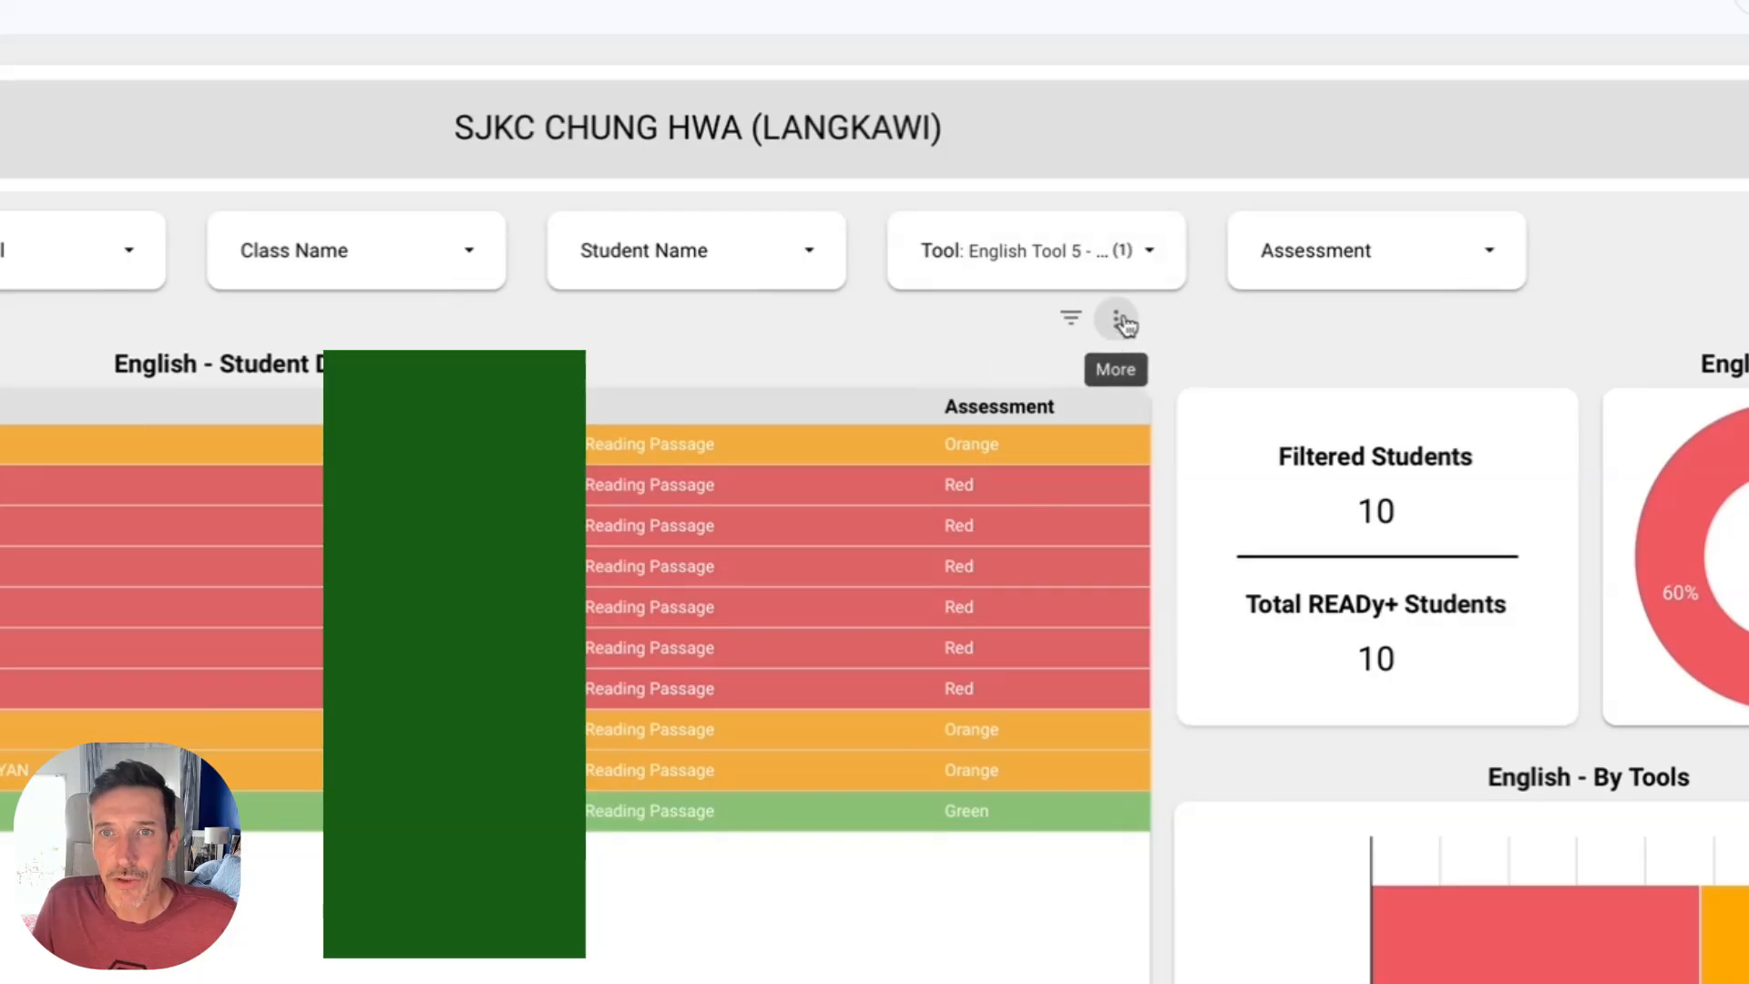
Export the student table's data as a CSV (Excel) file
{"action": "left_click", "coordinate": [1125, 323]}
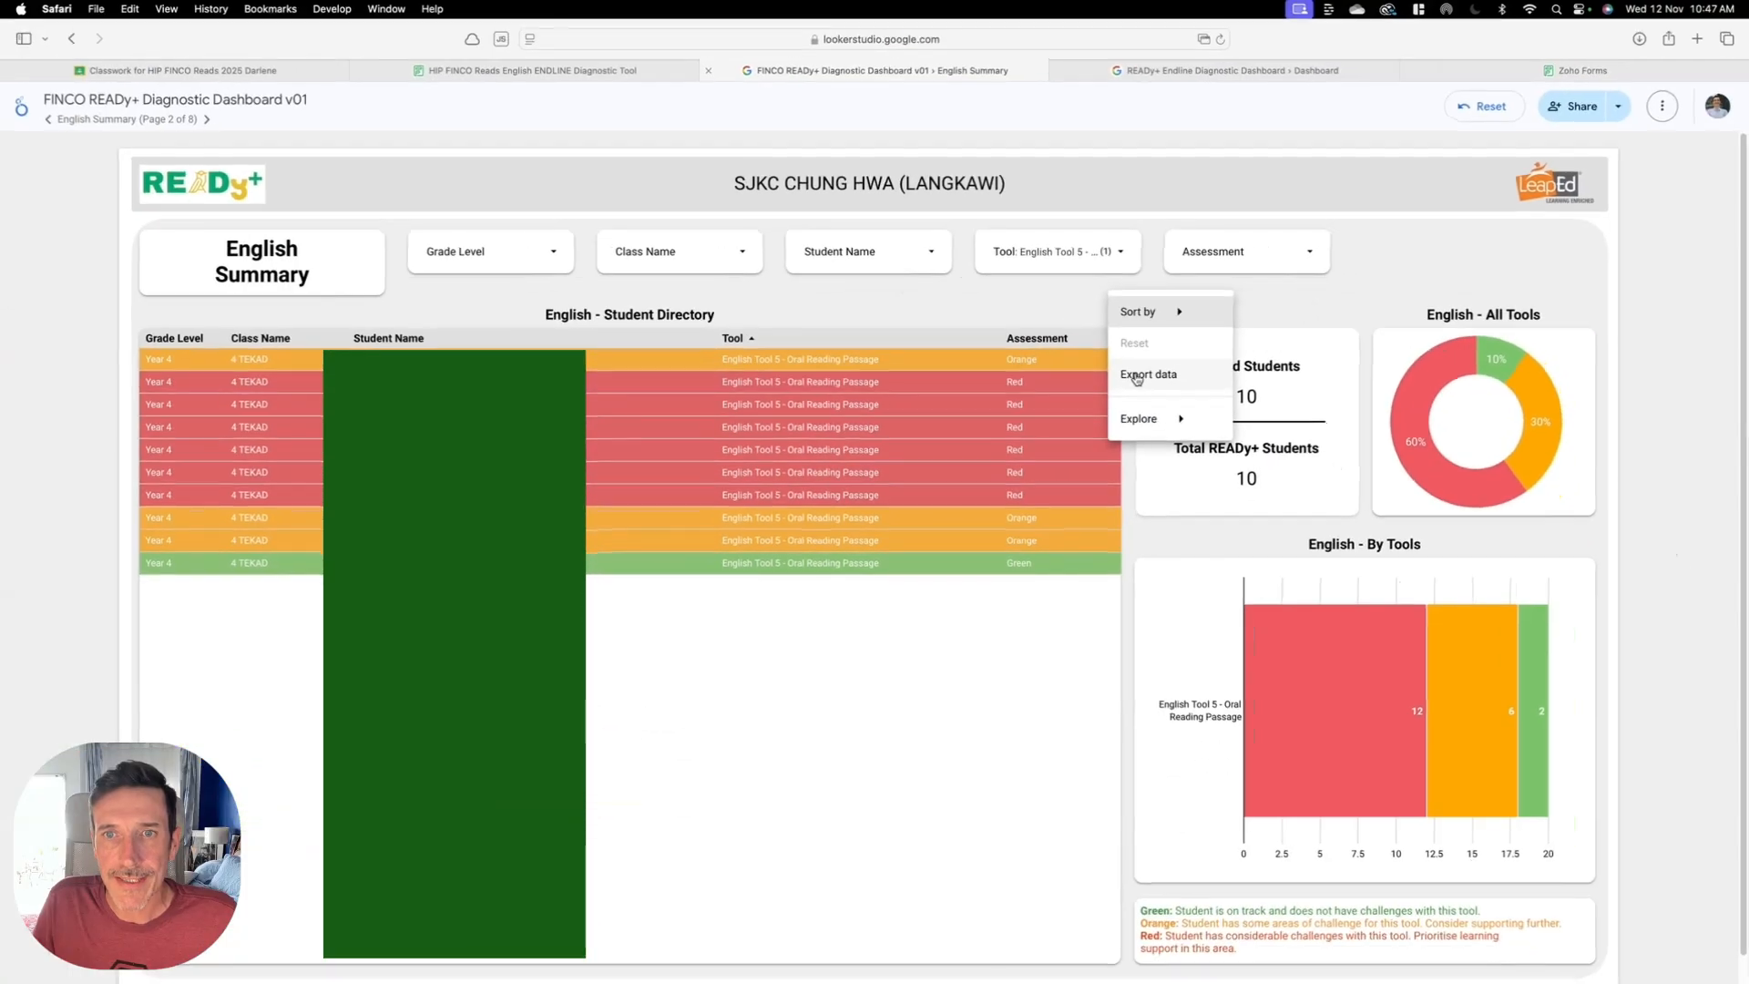
{"action": "left_click", "coordinate": [1180, 474]}
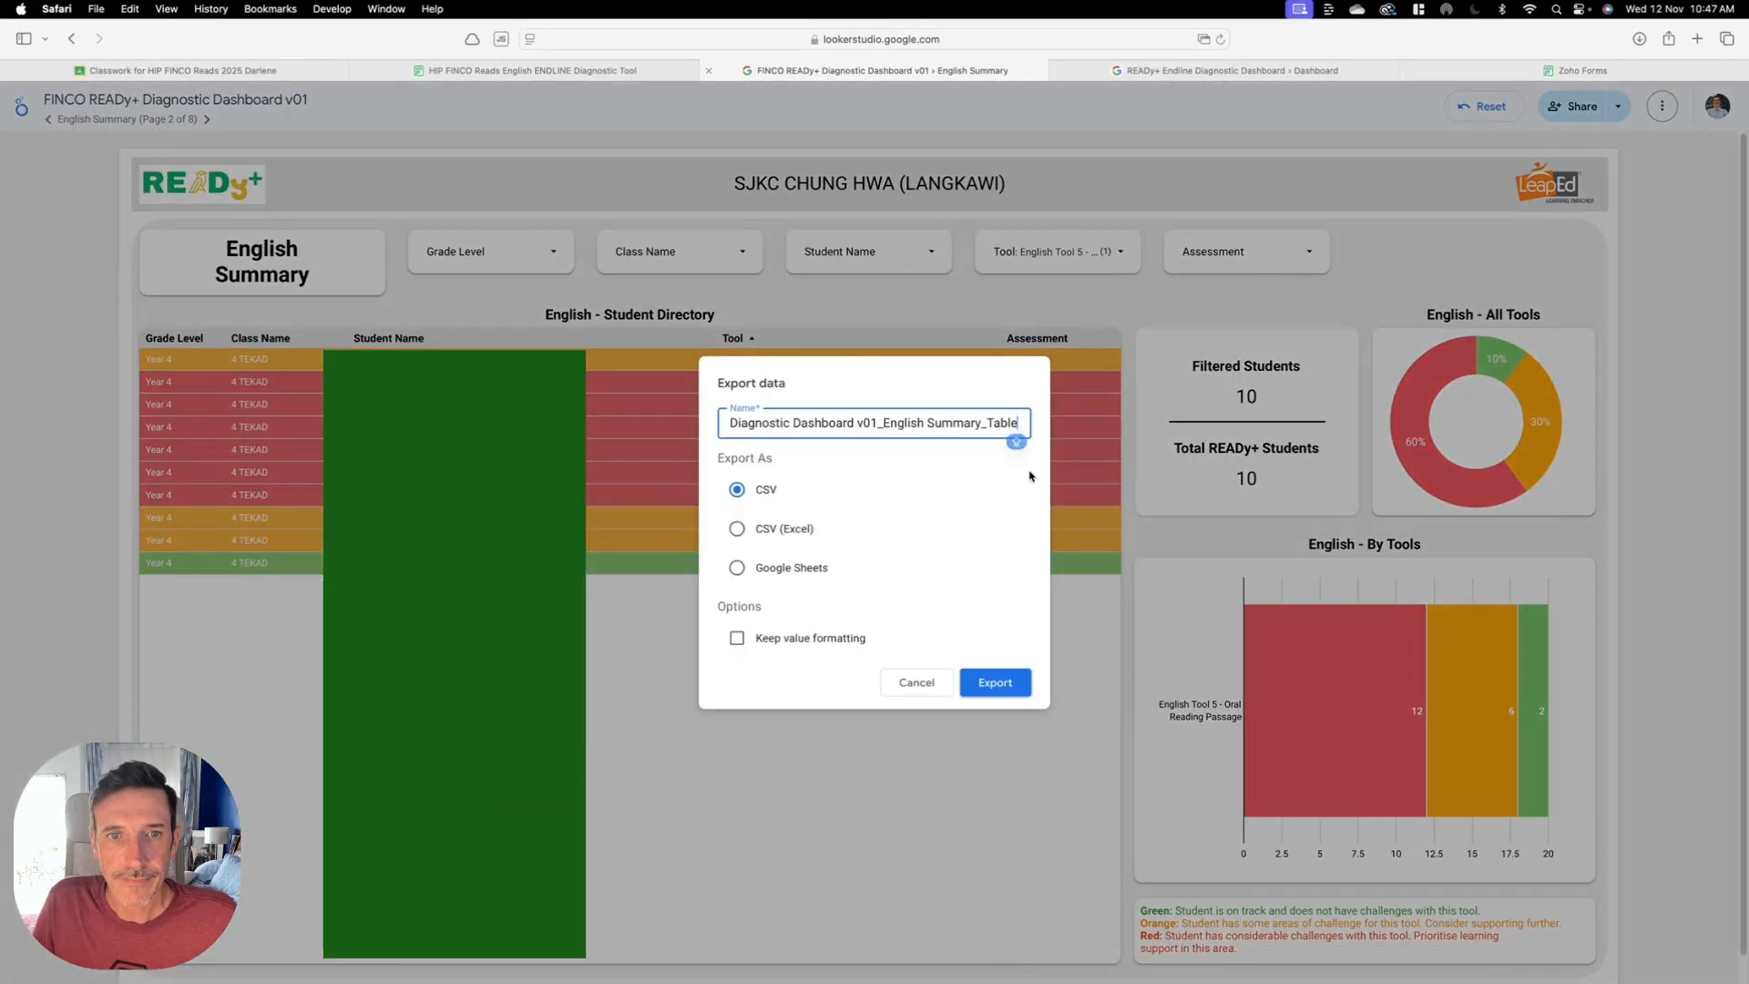
{"action": "left_click", "coordinate": [738, 530]}
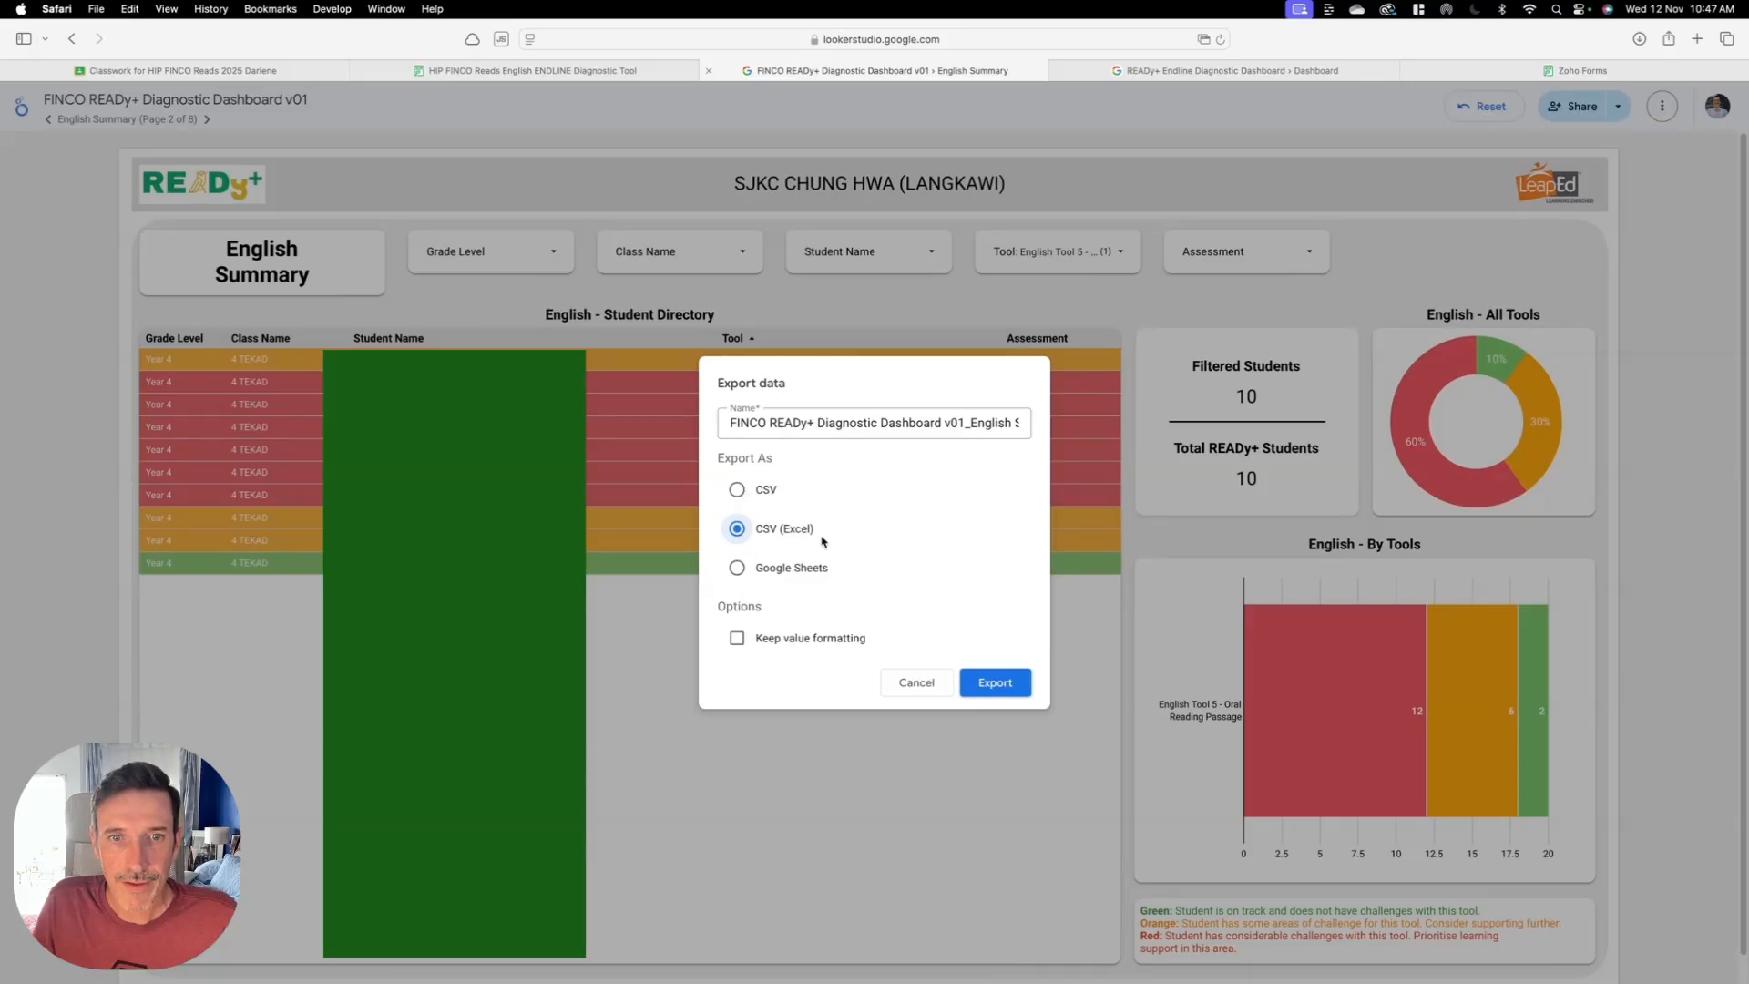
{"action": "left_click", "coordinate": [995, 683]}
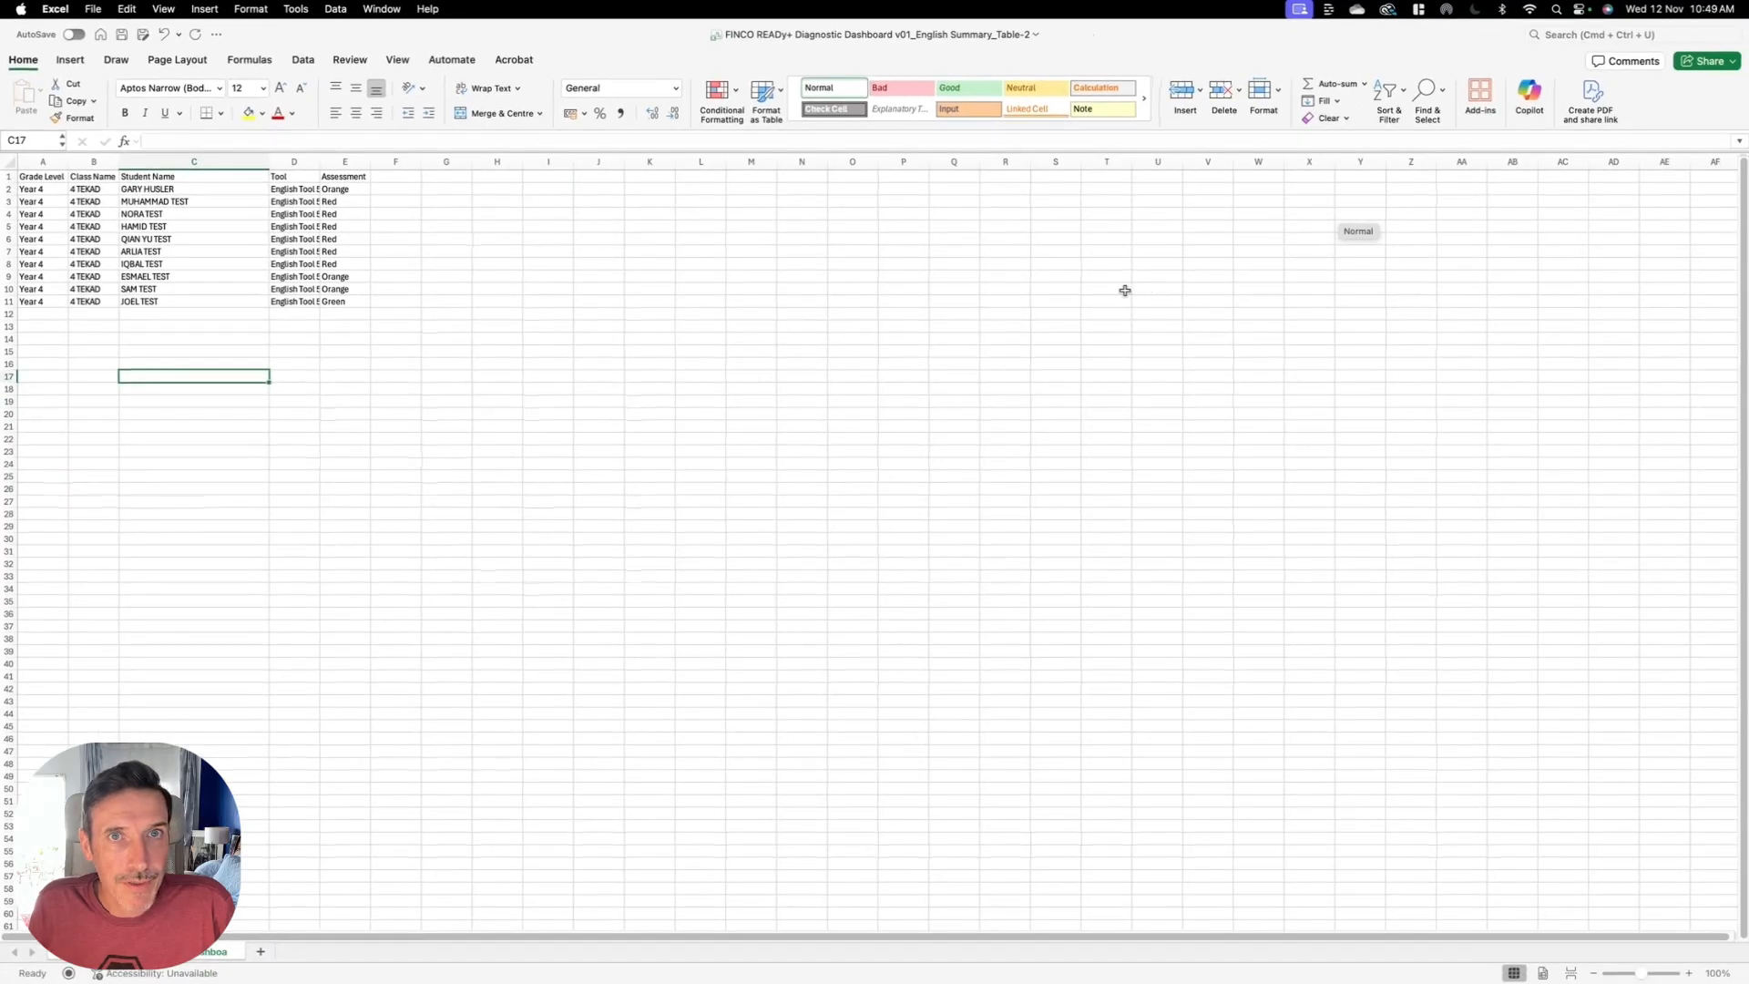
Arrange Excel's exported pupil list side by side with the Zoho diagnostic form in Safari
{"action": "key", "text": "ctrl+Up"}
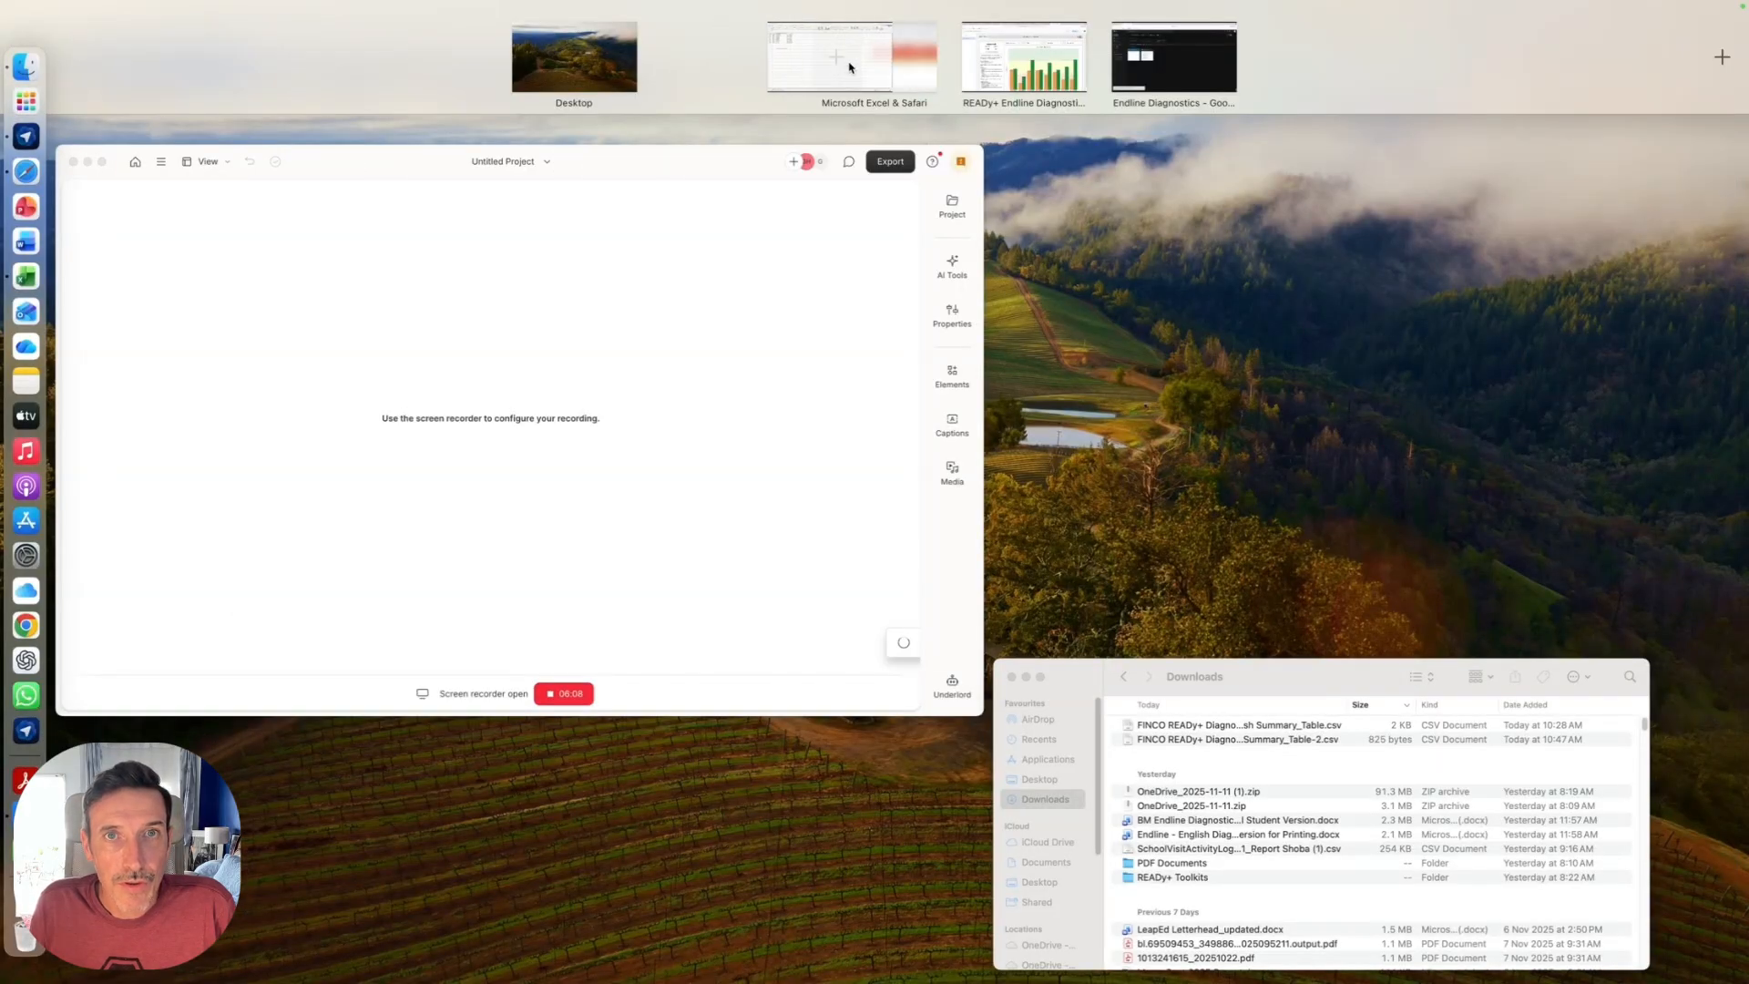
{"action": "left_click", "coordinate": [849, 72]}
{"action": "left_click", "coordinate": [1443, 70]}
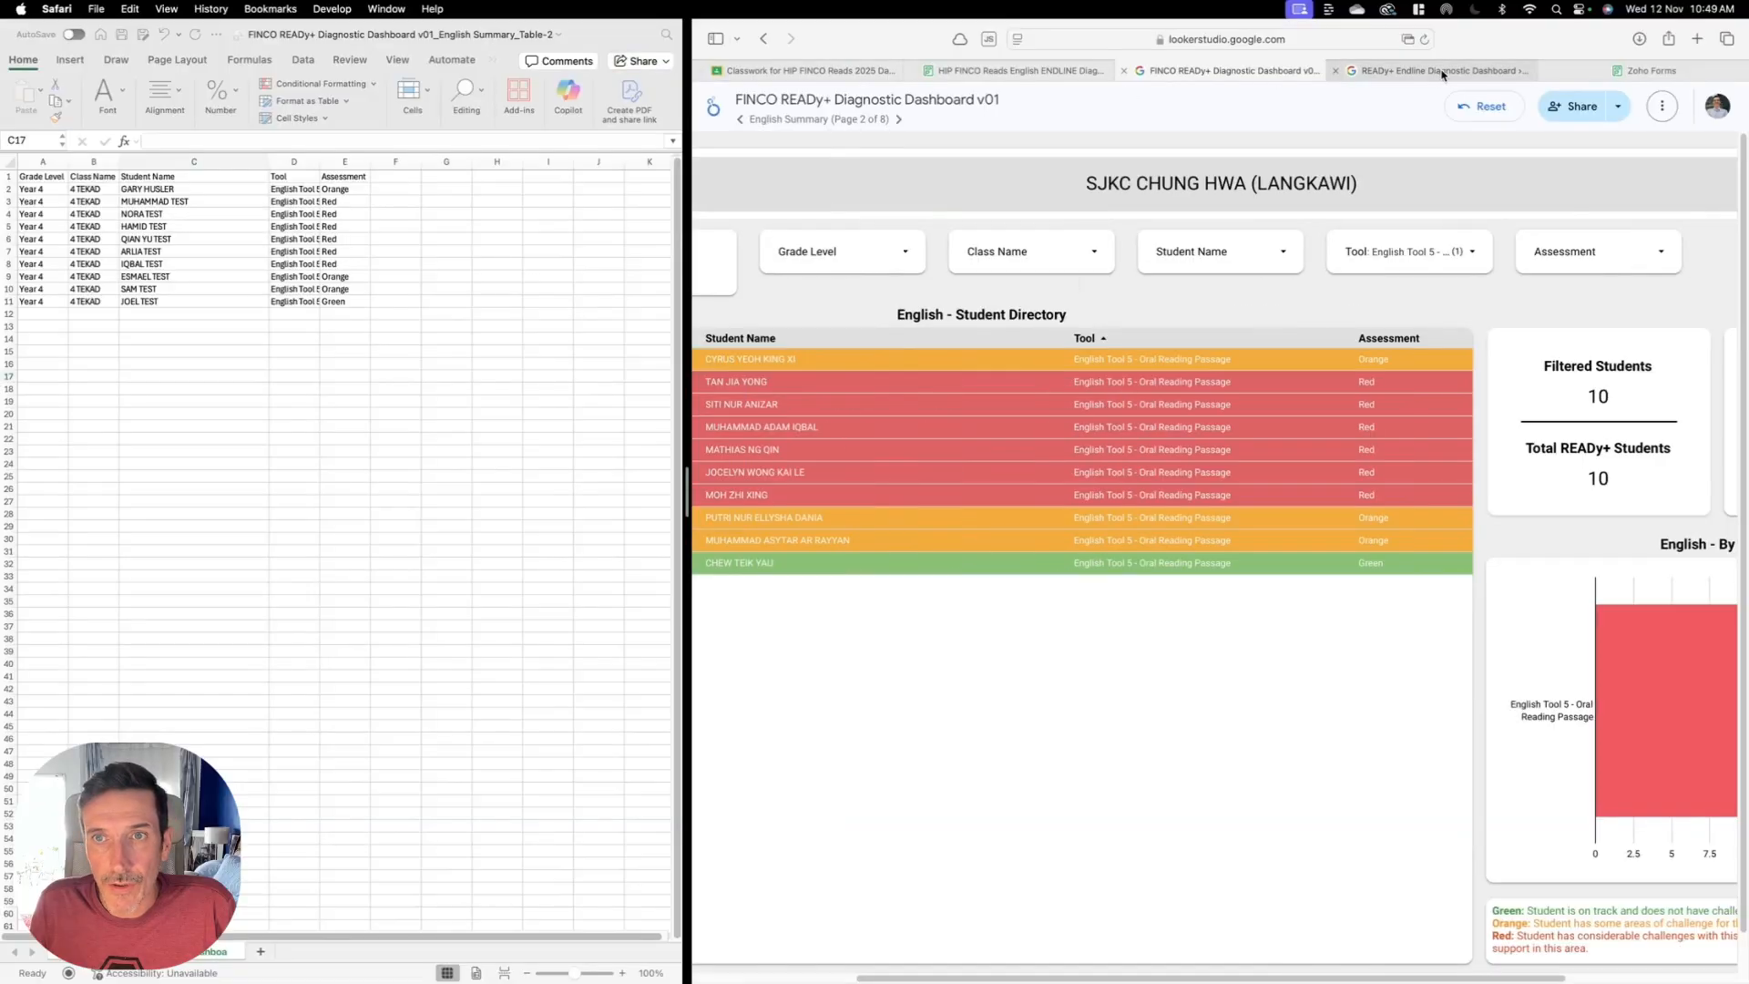
{"action": "left_click", "coordinate": [1080, 71]}
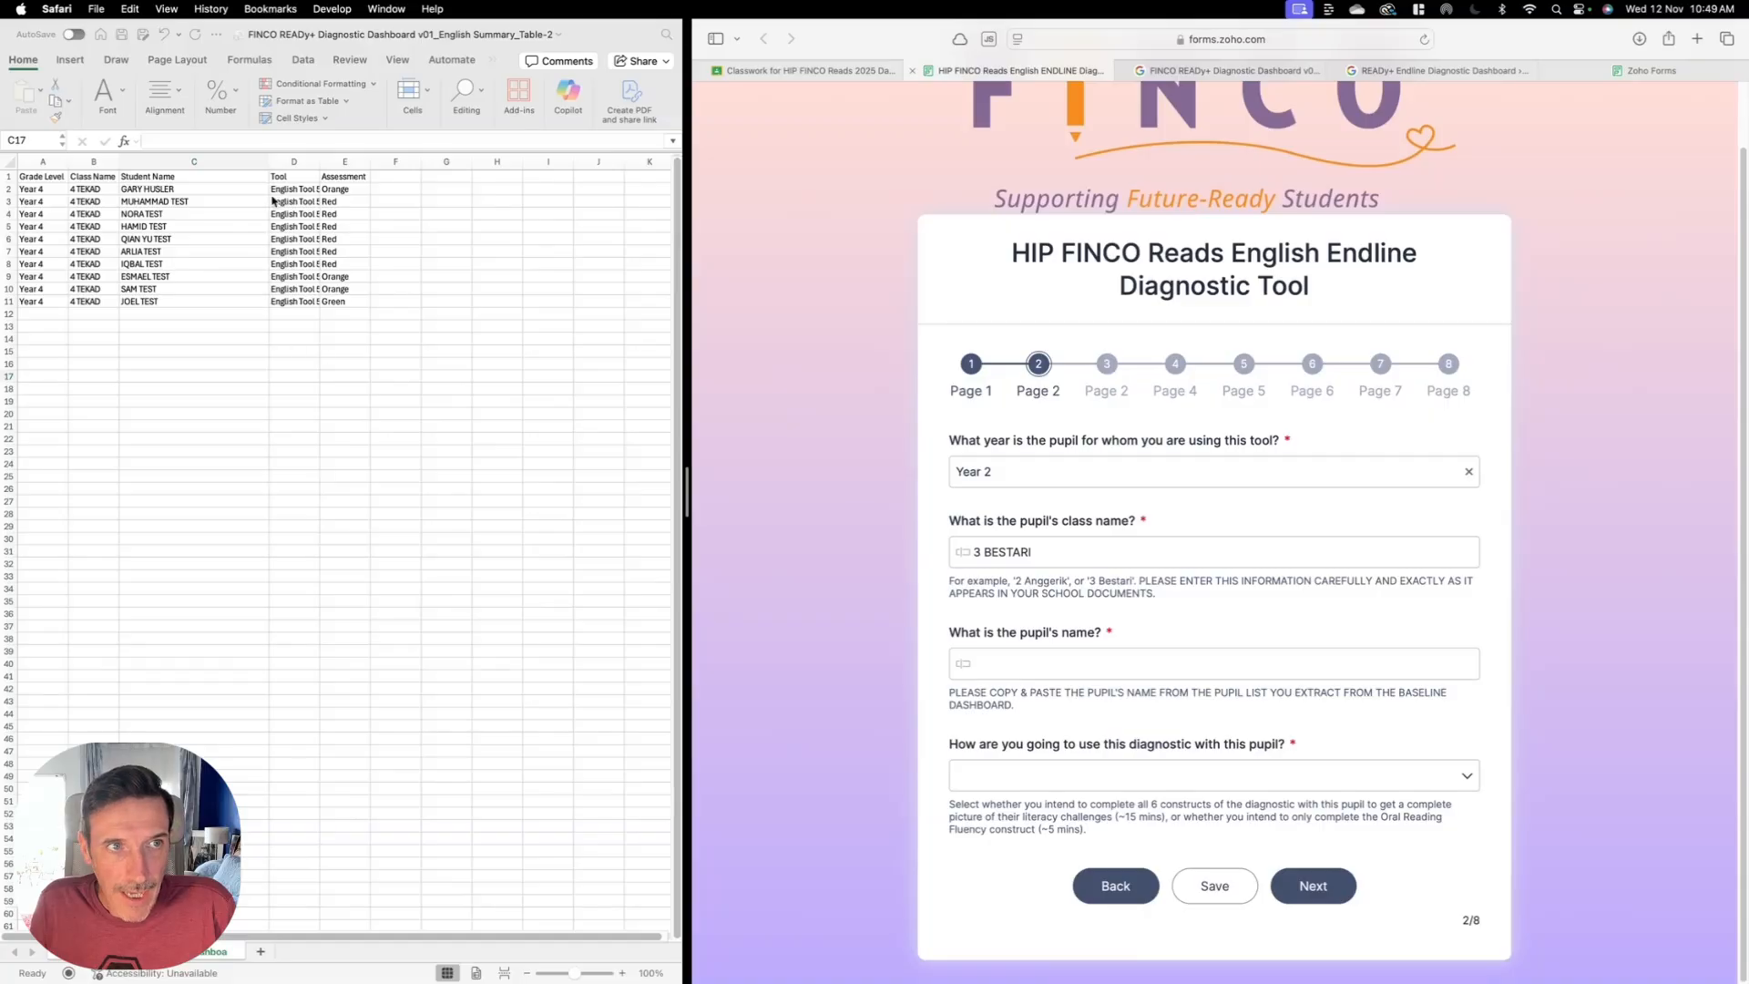
{"action": "left_click", "coordinate": [202, 193]}
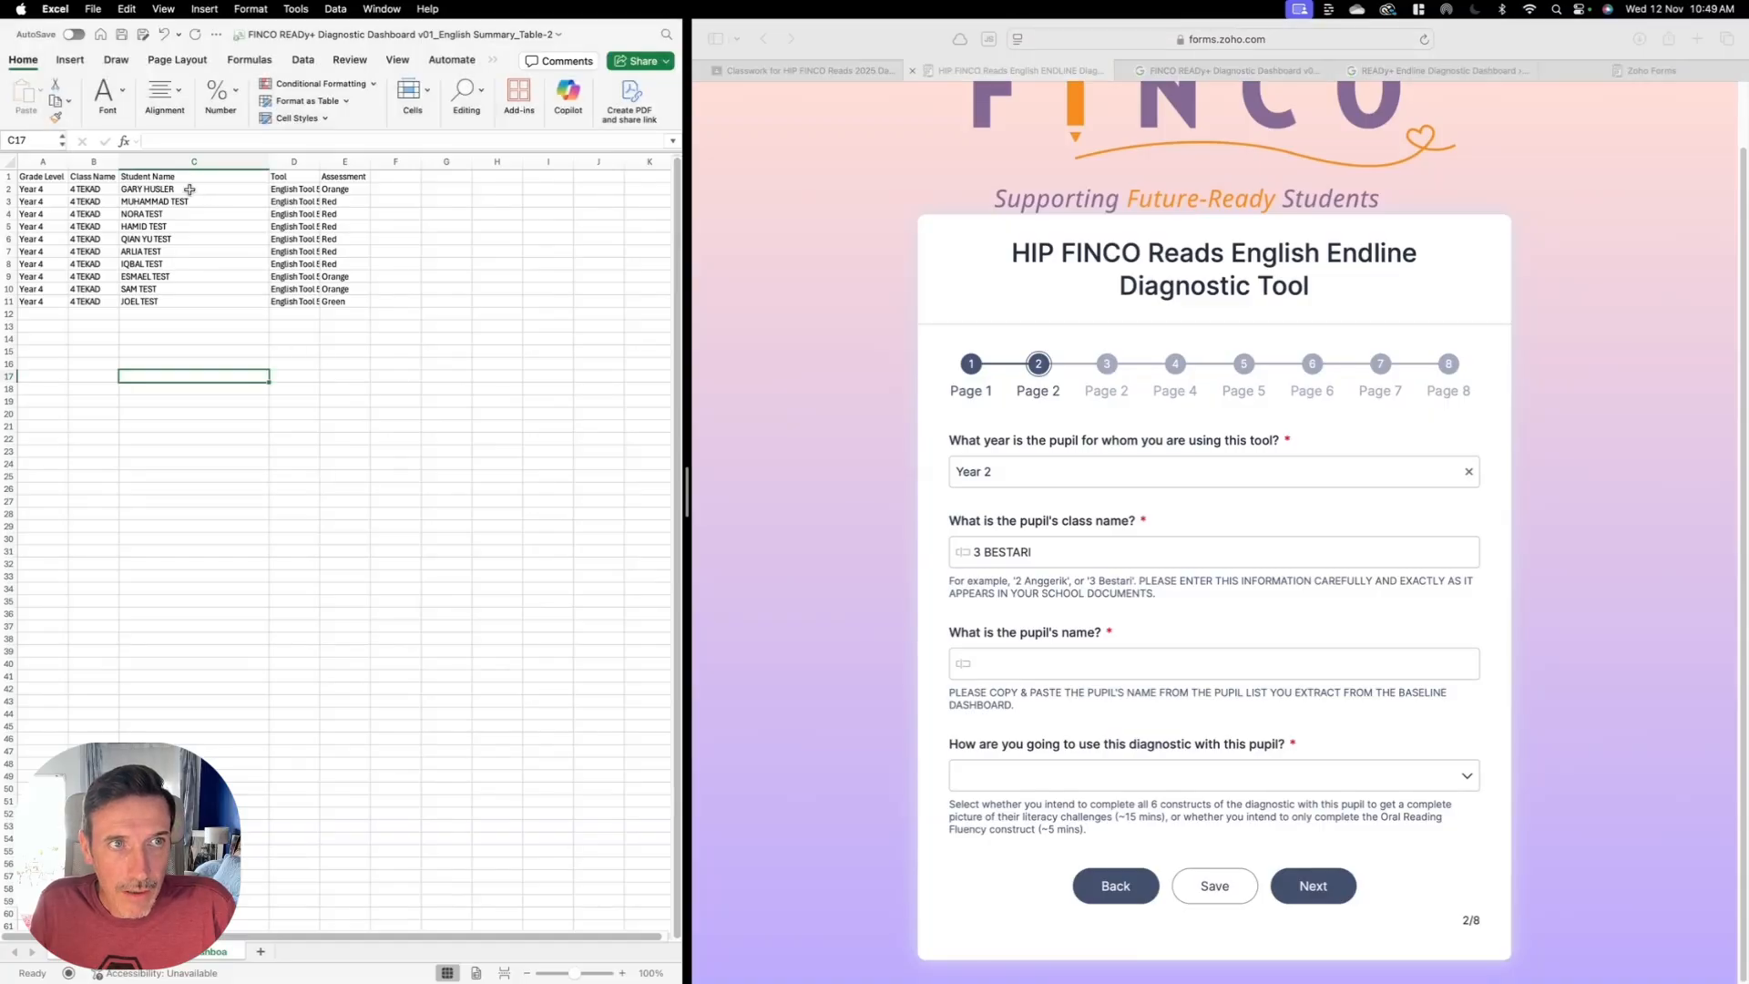
Copy the first pupil's name from cell C2 and select the form's pupil-name field
{"action": "left_click", "coordinate": [189, 189]}
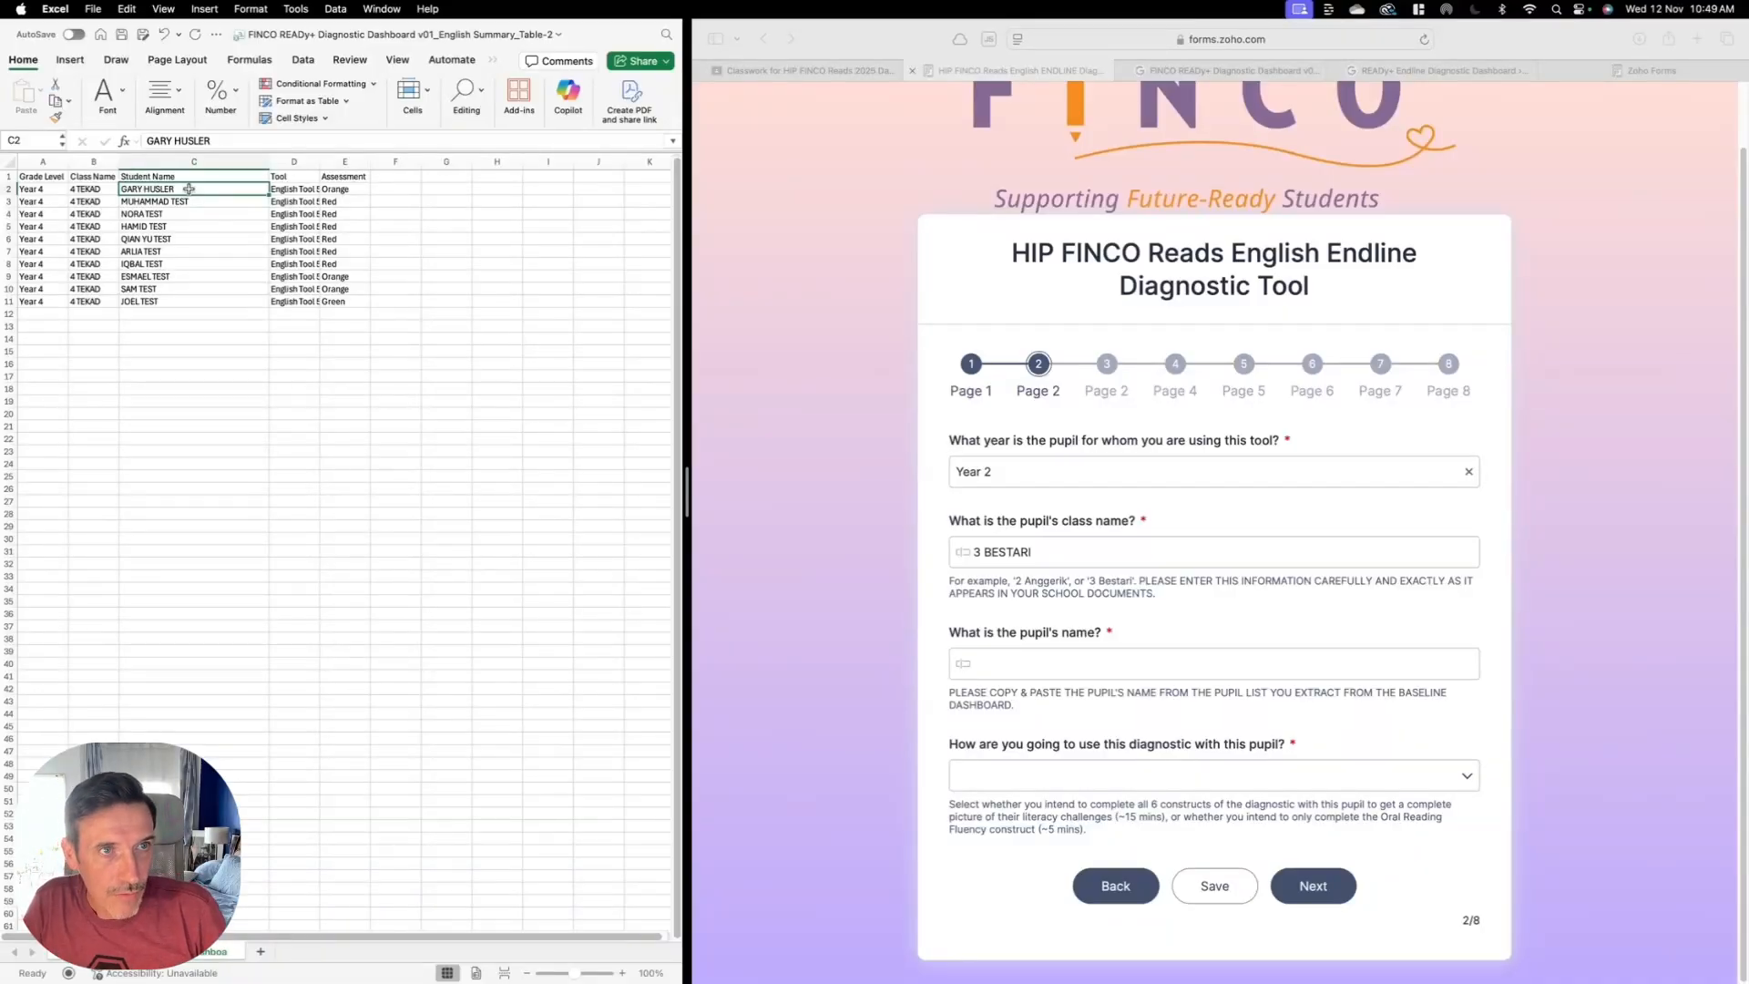
{"action": "right_click", "coordinate": [190, 190]}
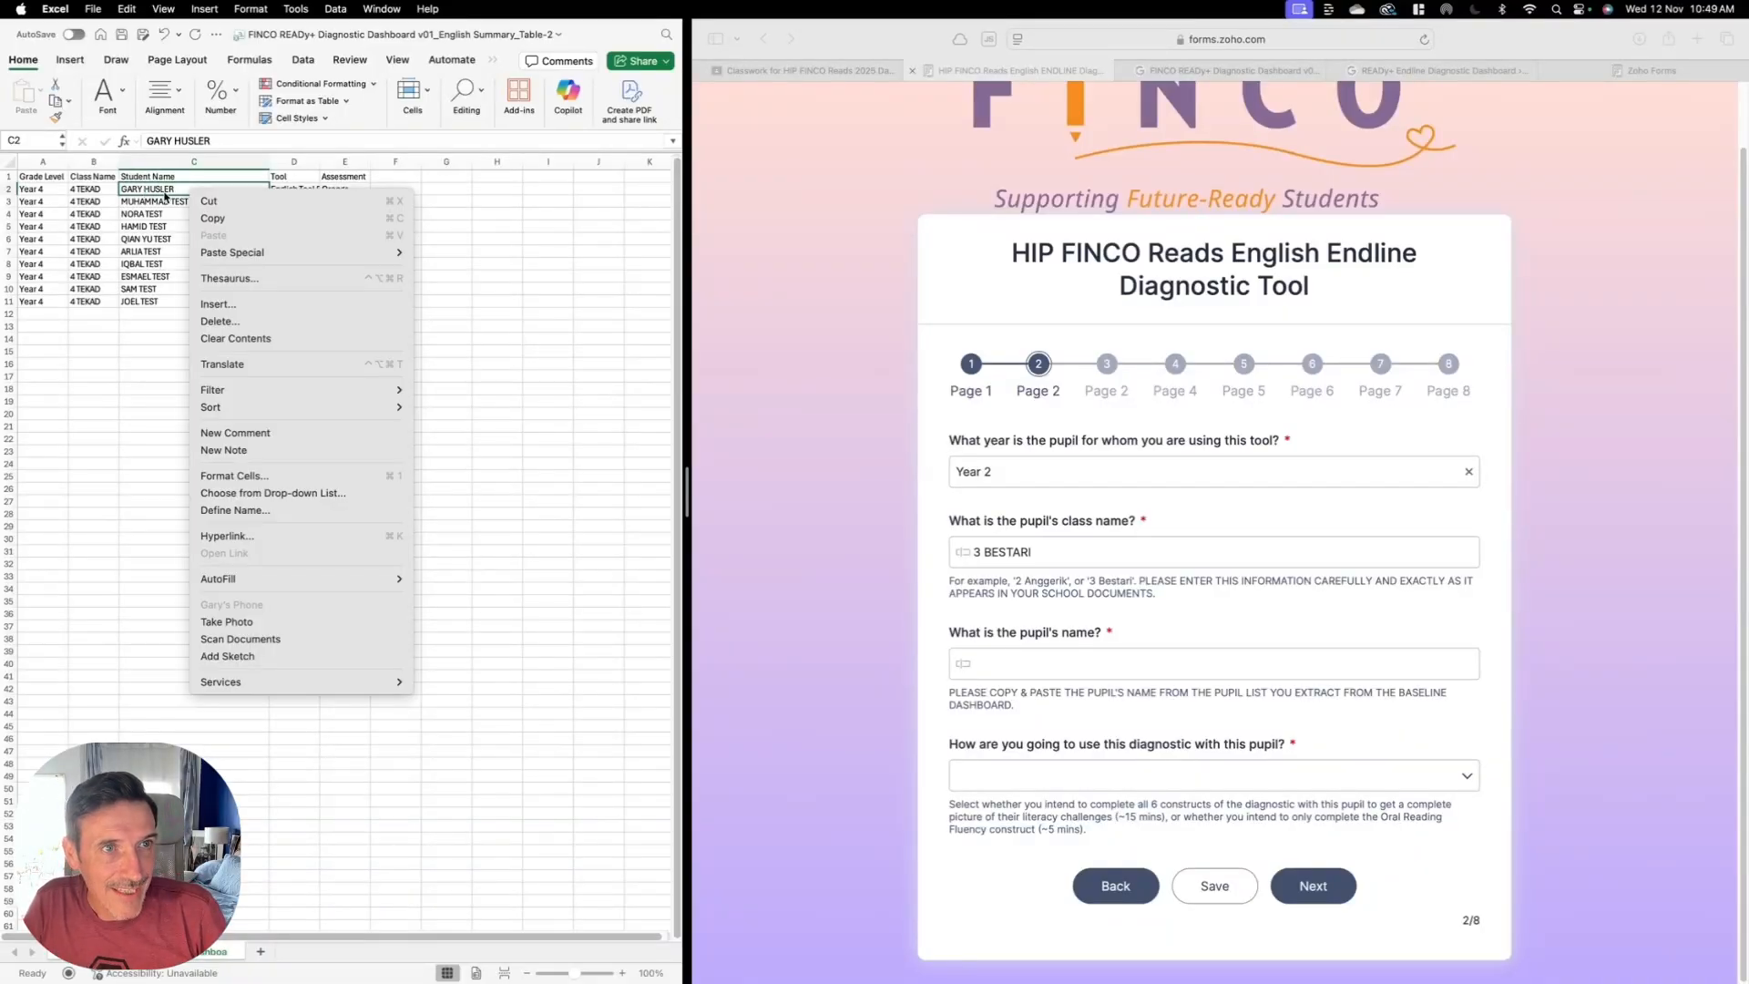
{"action": "left_click", "coordinate": [216, 218]}
{"action": "left_click", "coordinate": [1011, 664]}
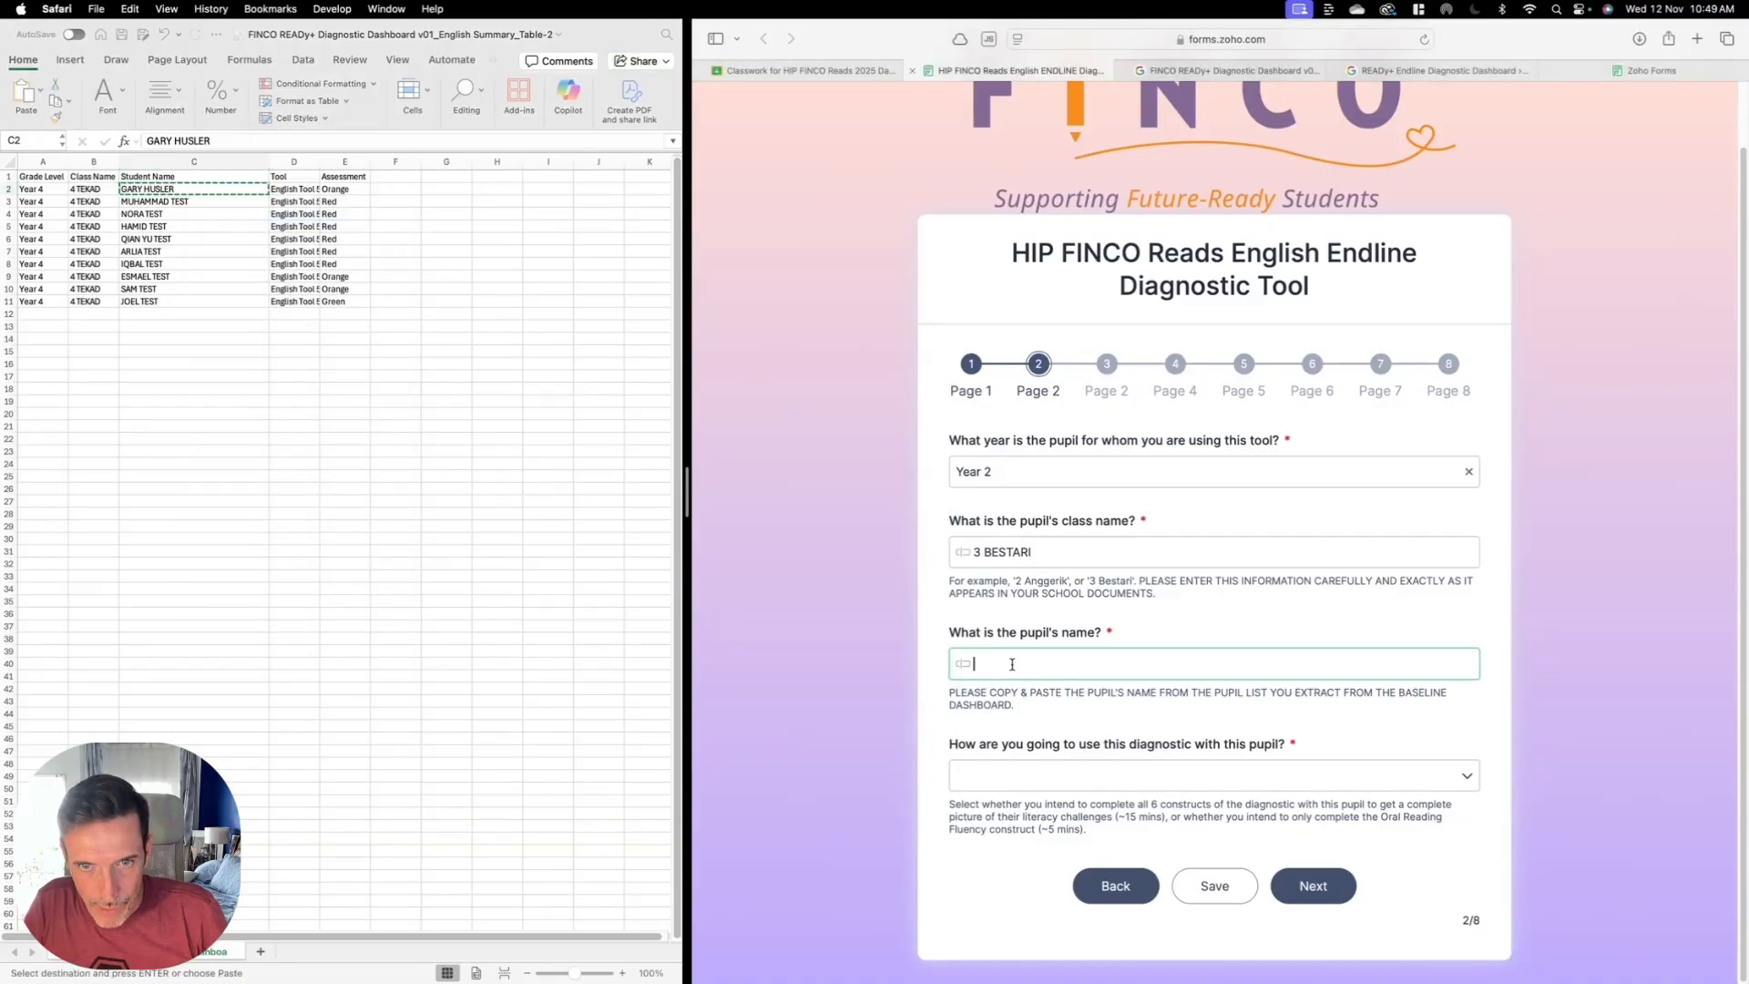
{"action": "right_click", "coordinate": [1013, 665]}
Paste the copied pupil name from Excel into the form's pupil-name field
{"action": "left_click", "coordinate": [1041, 707]}
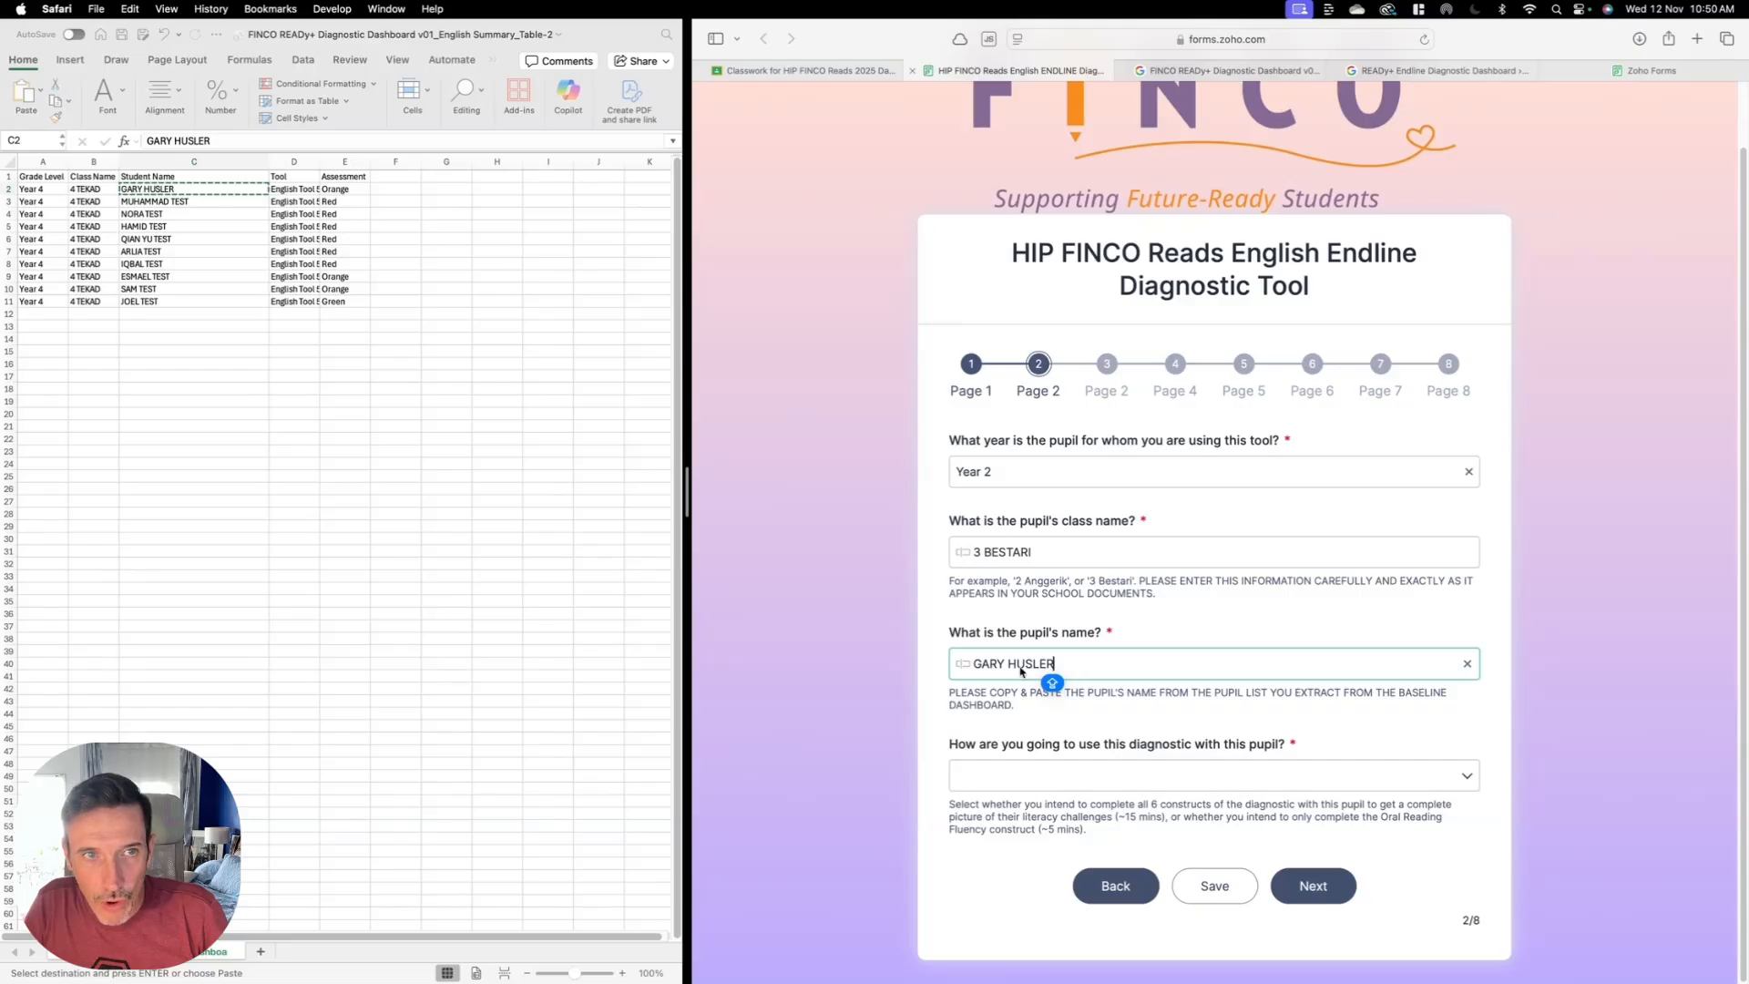
{"action": "key", "text": "super+z"}
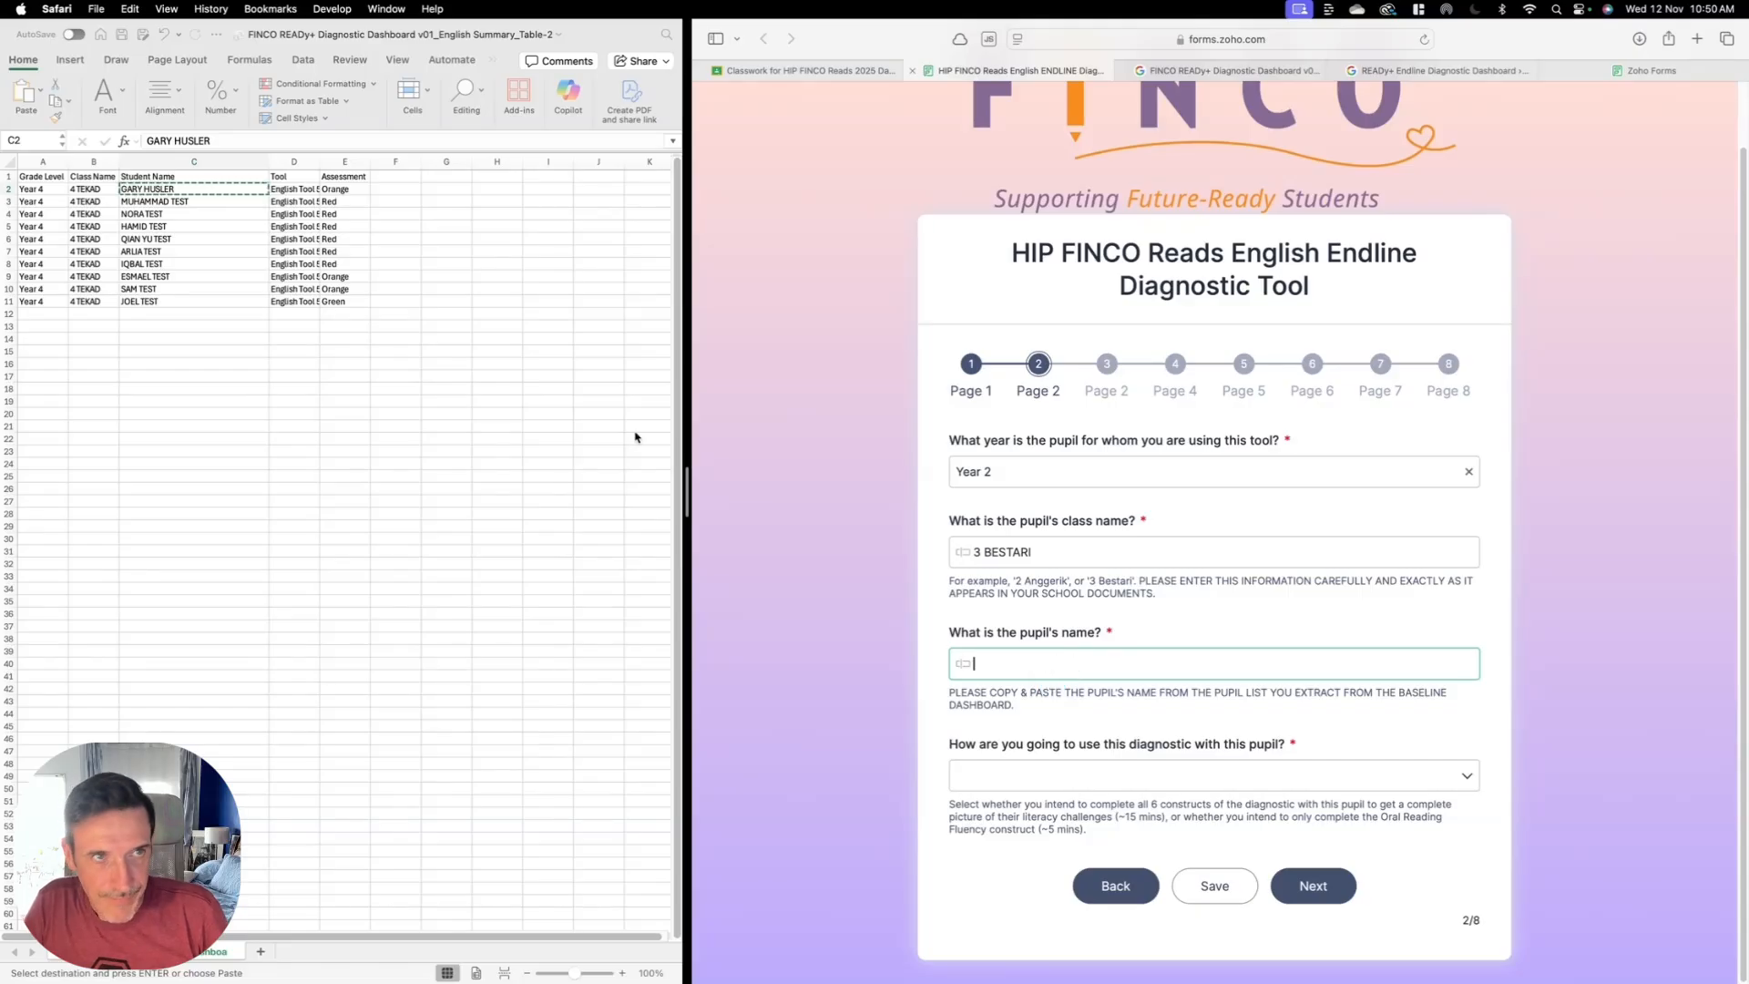
{"action": "left_click", "coordinate": [175, 188]}
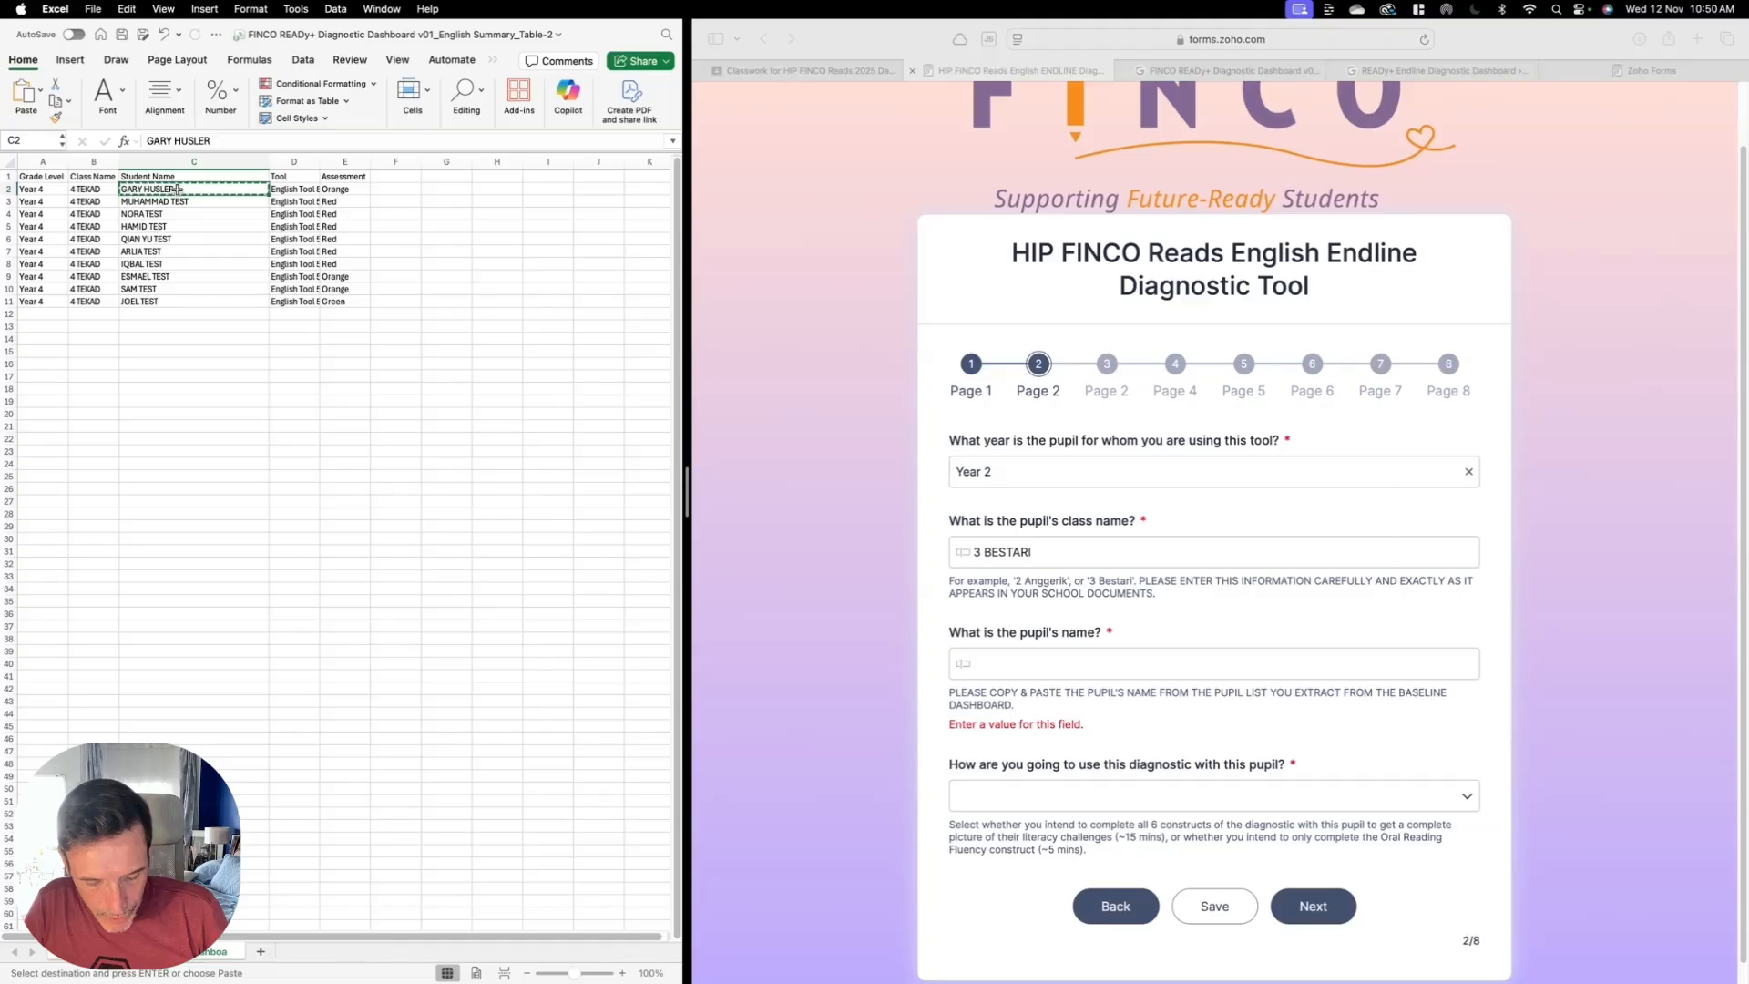
{"action": "left_click", "coordinate": [1017, 666]}
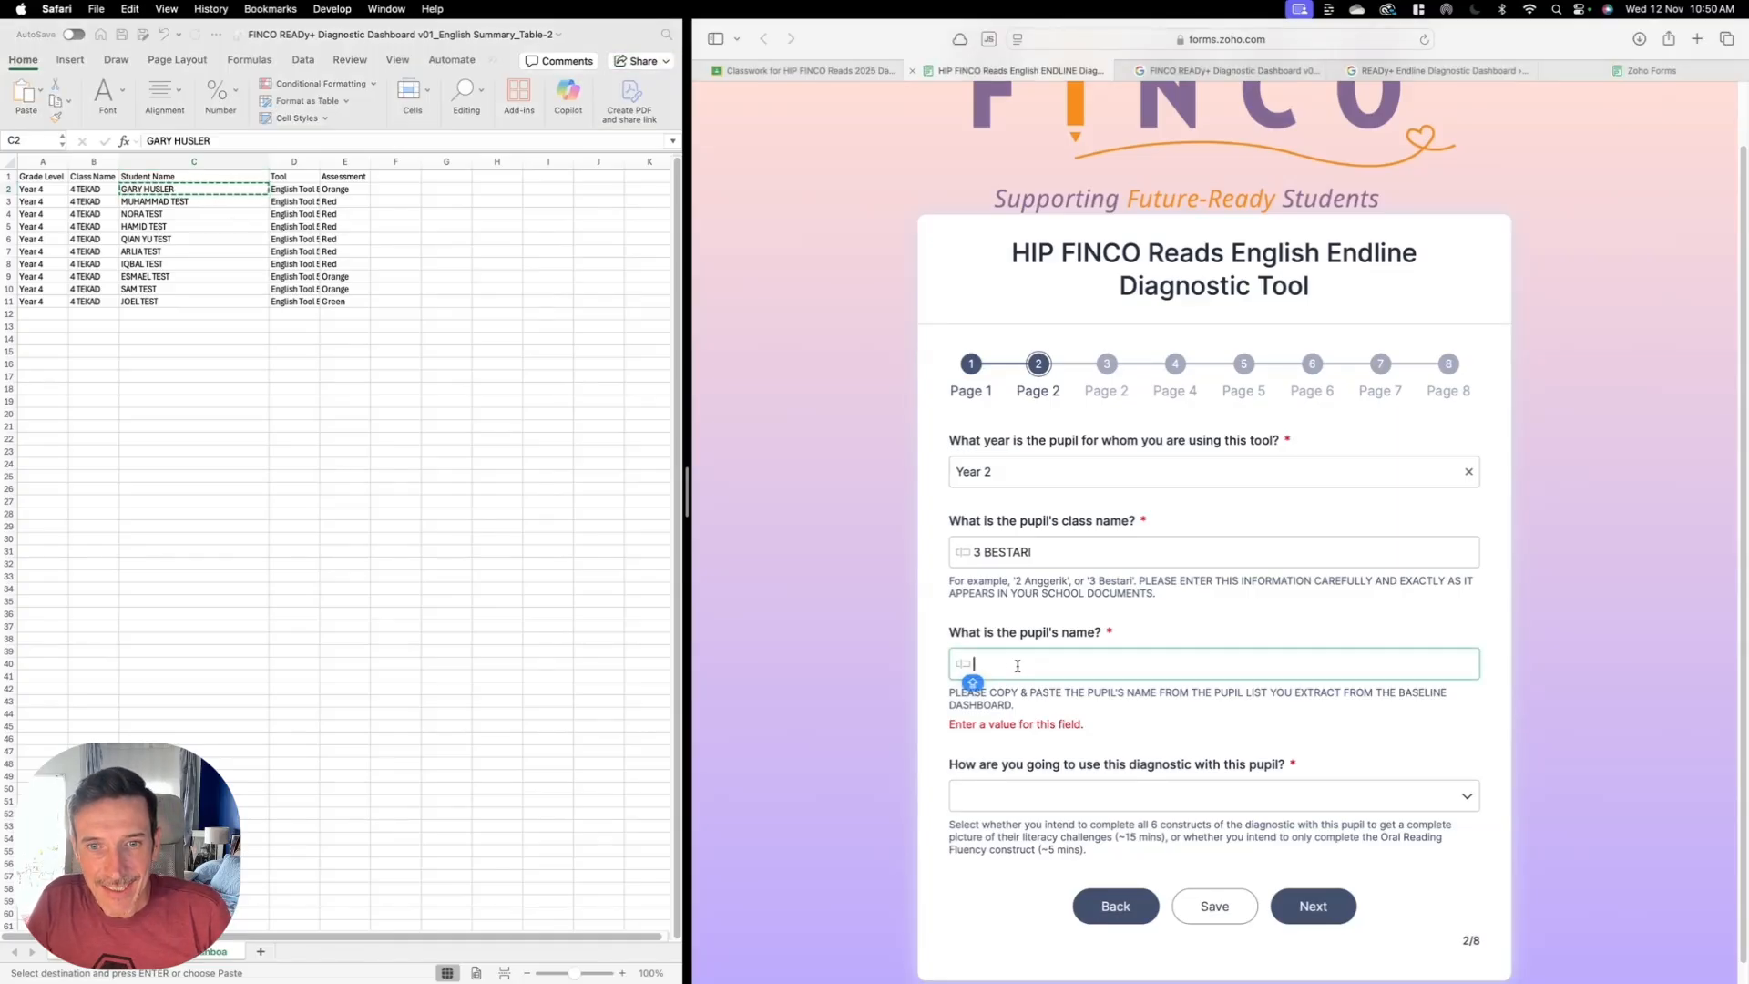
{"action": "key", "text": "super+v"}
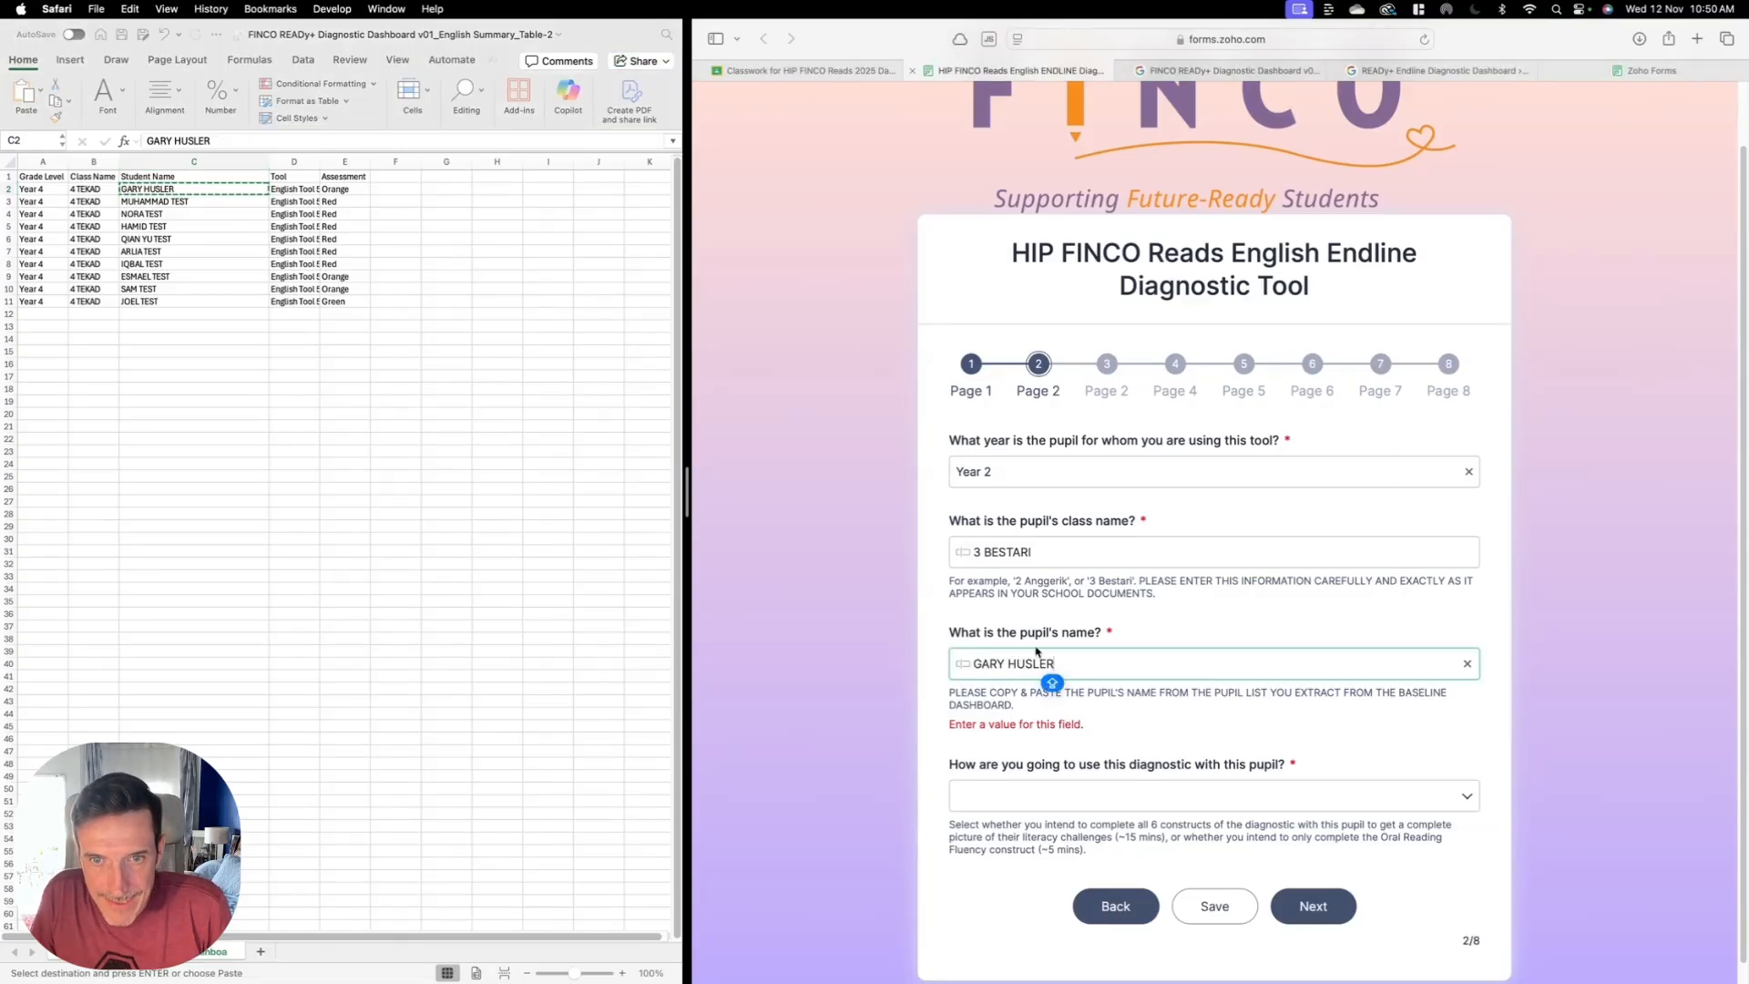
{"action": "left_click", "coordinate": [1107, 741]}
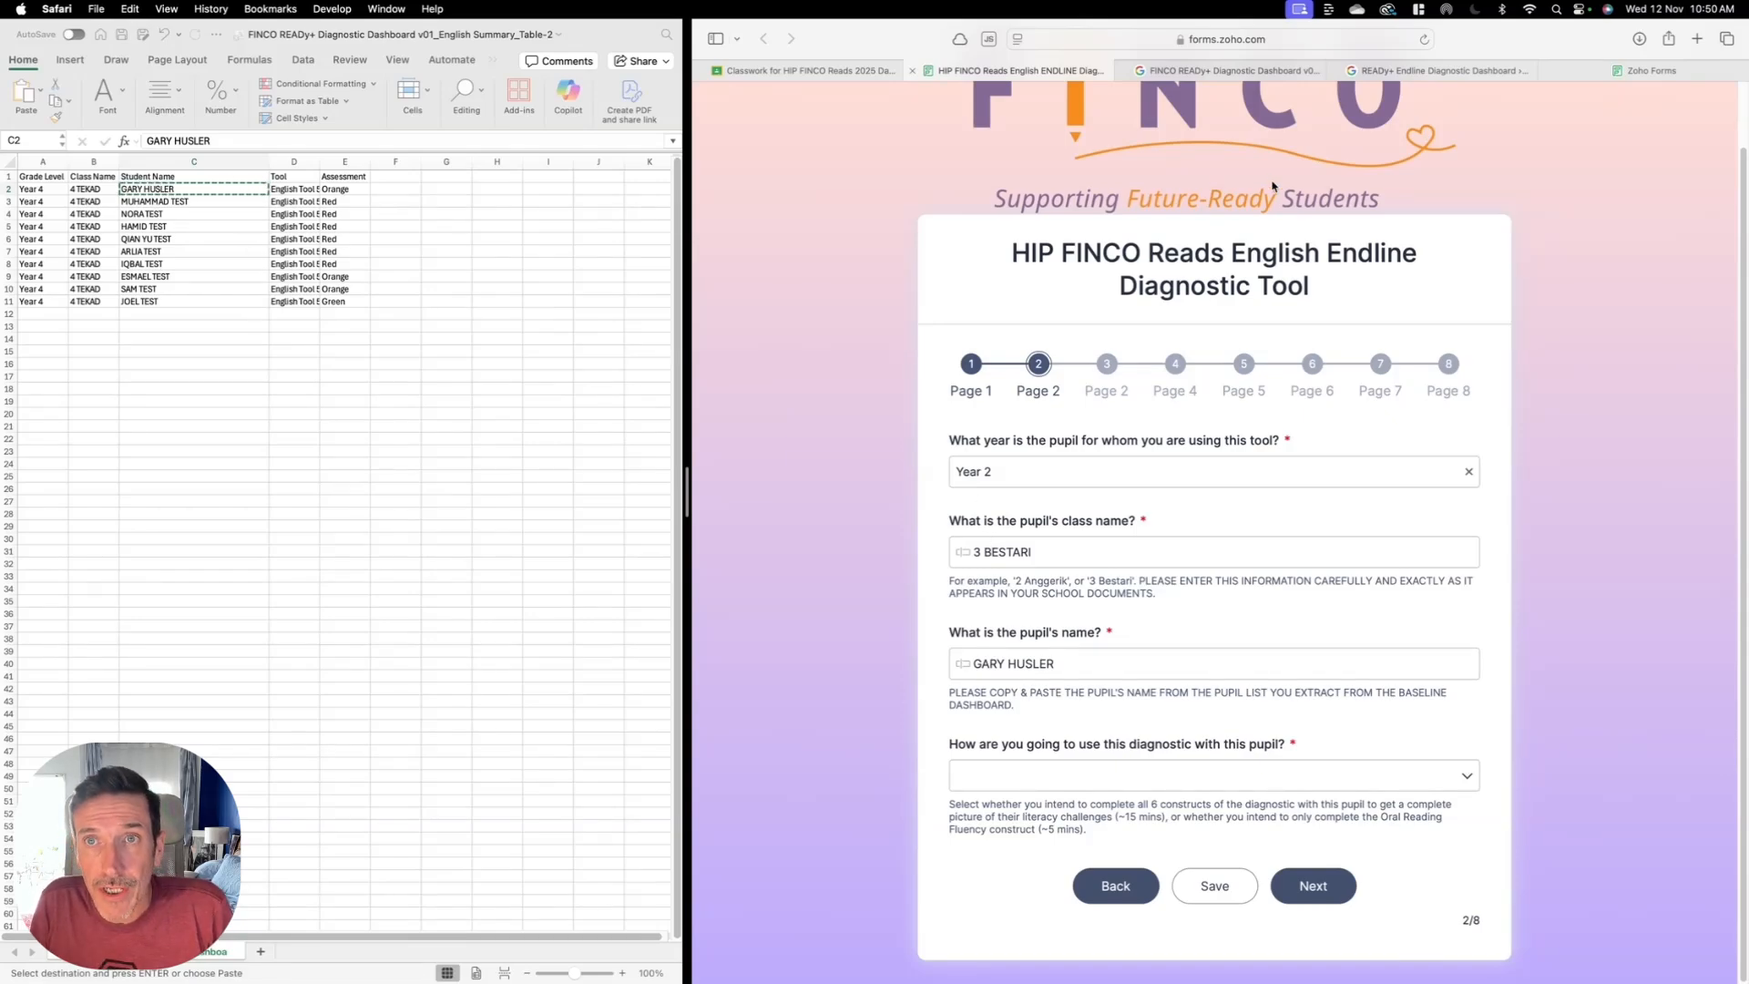
{"action": "left_click", "coordinate": [1402, 73]}
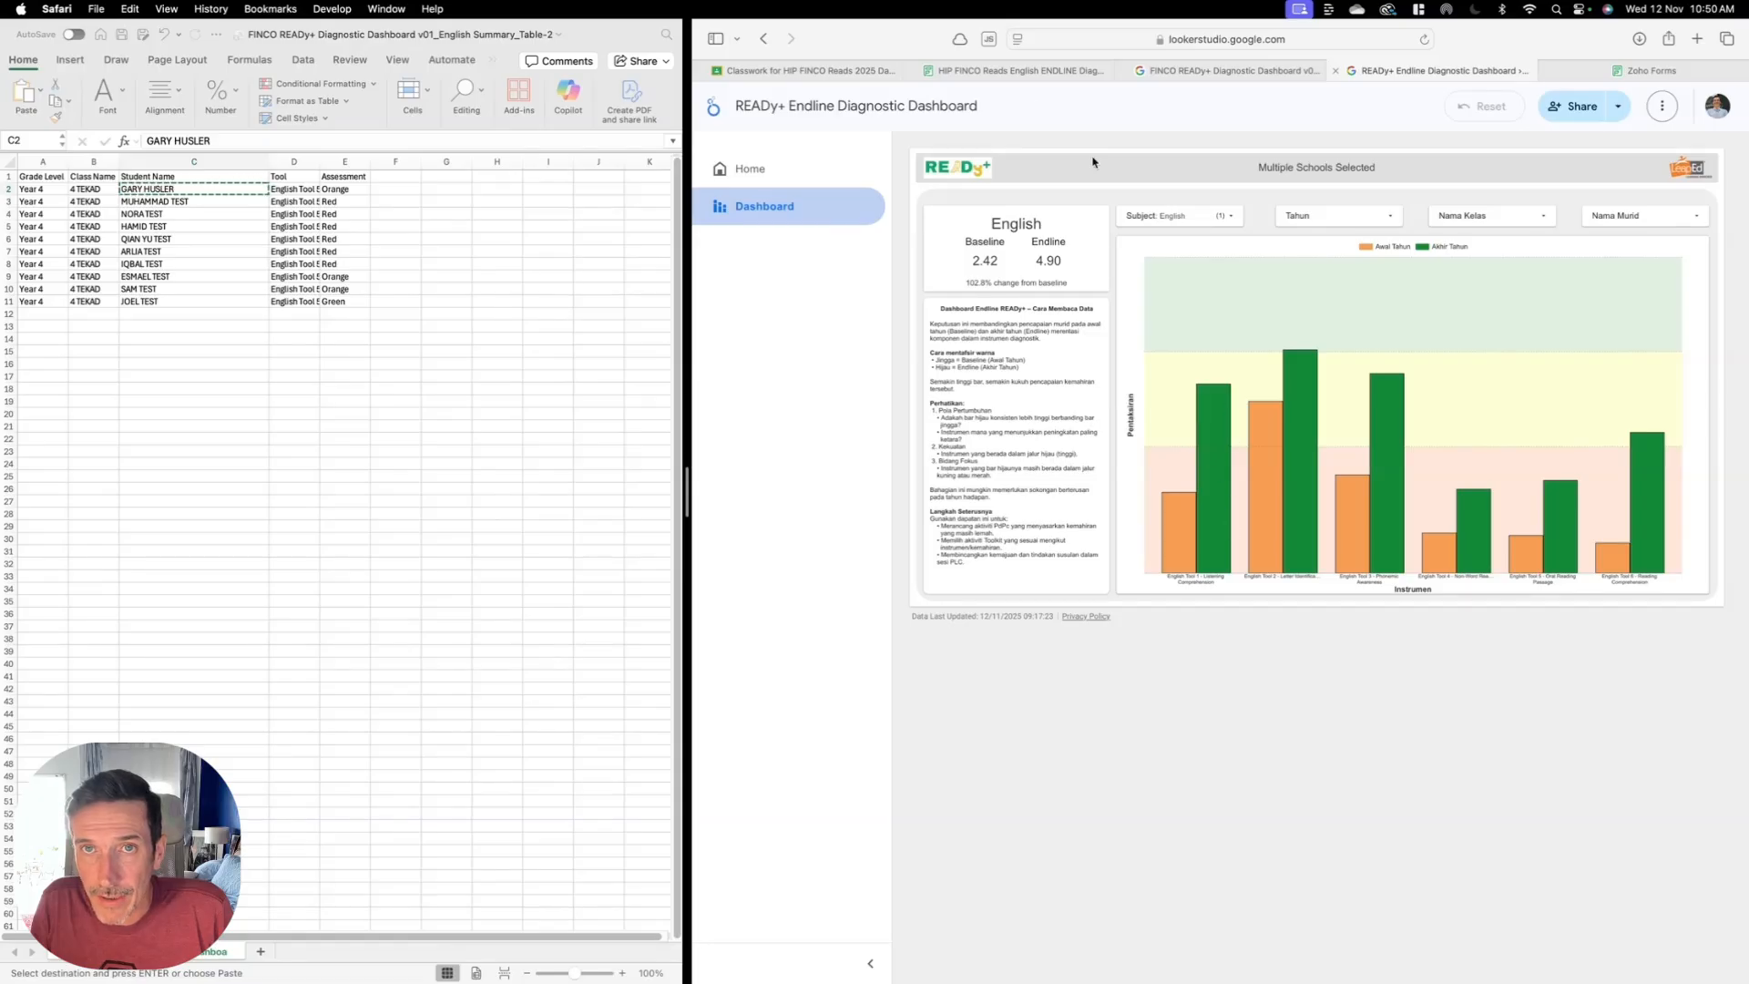
{"action": "left_click", "coordinate": [1066, 80]}
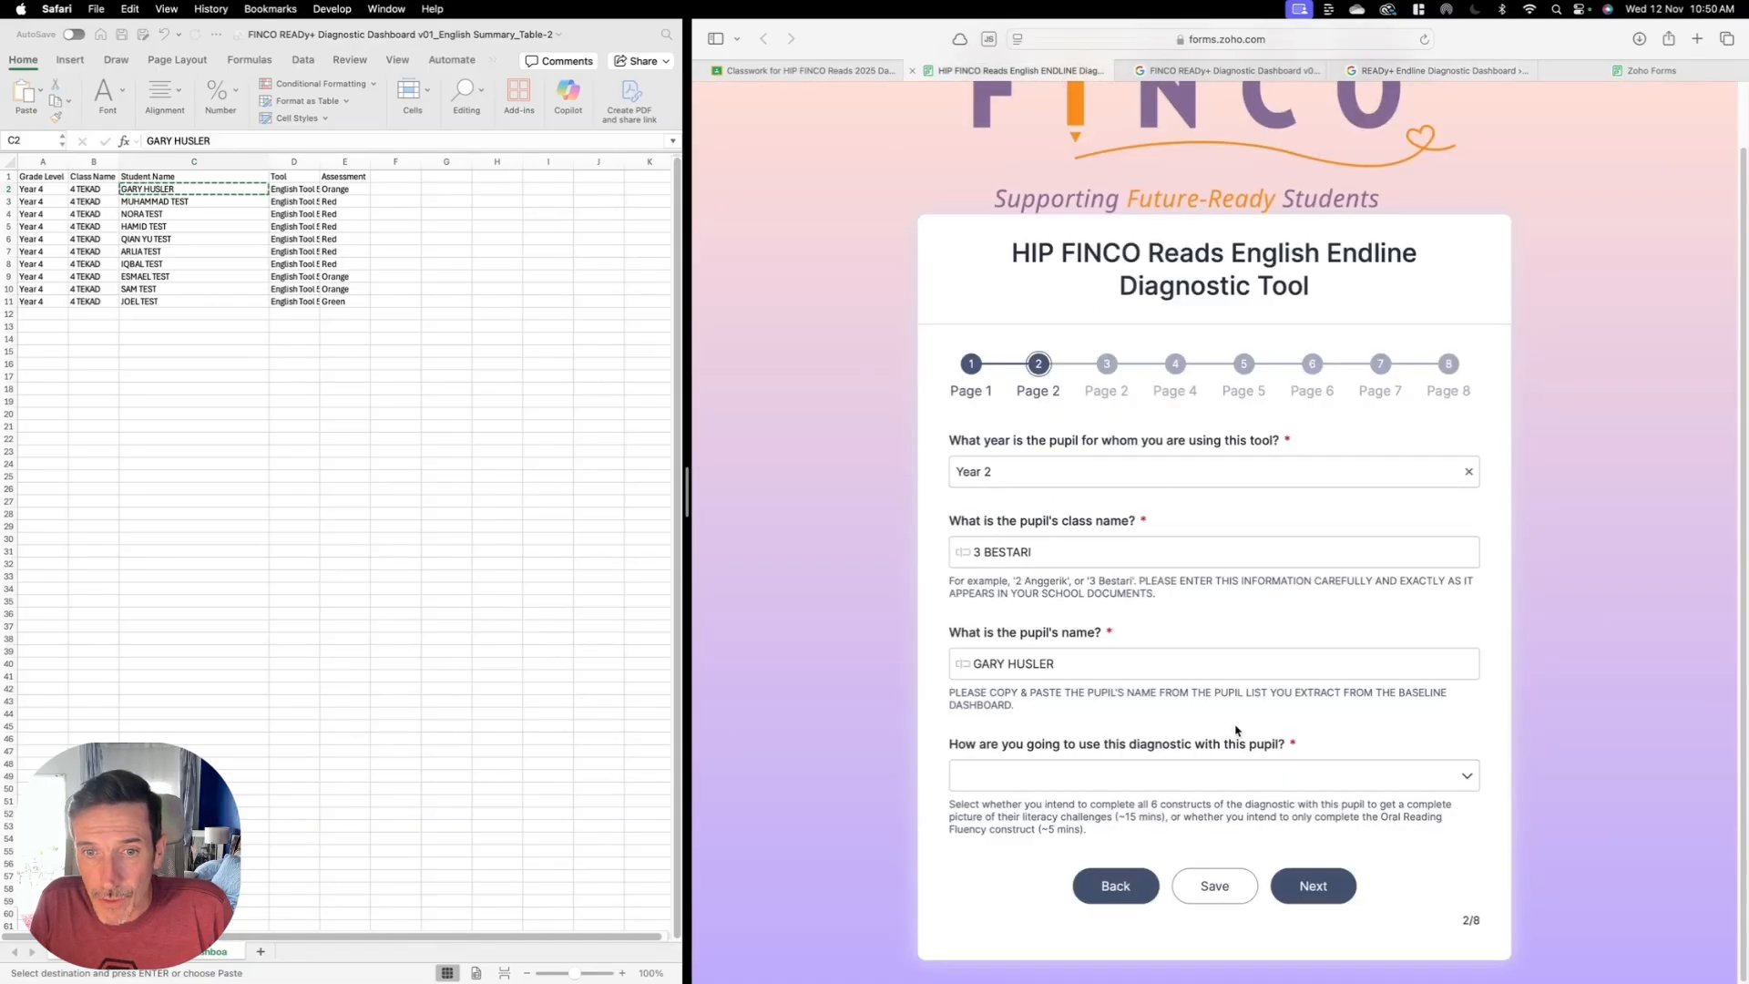
{"action": "left_click", "coordinate": [1139, 776]}
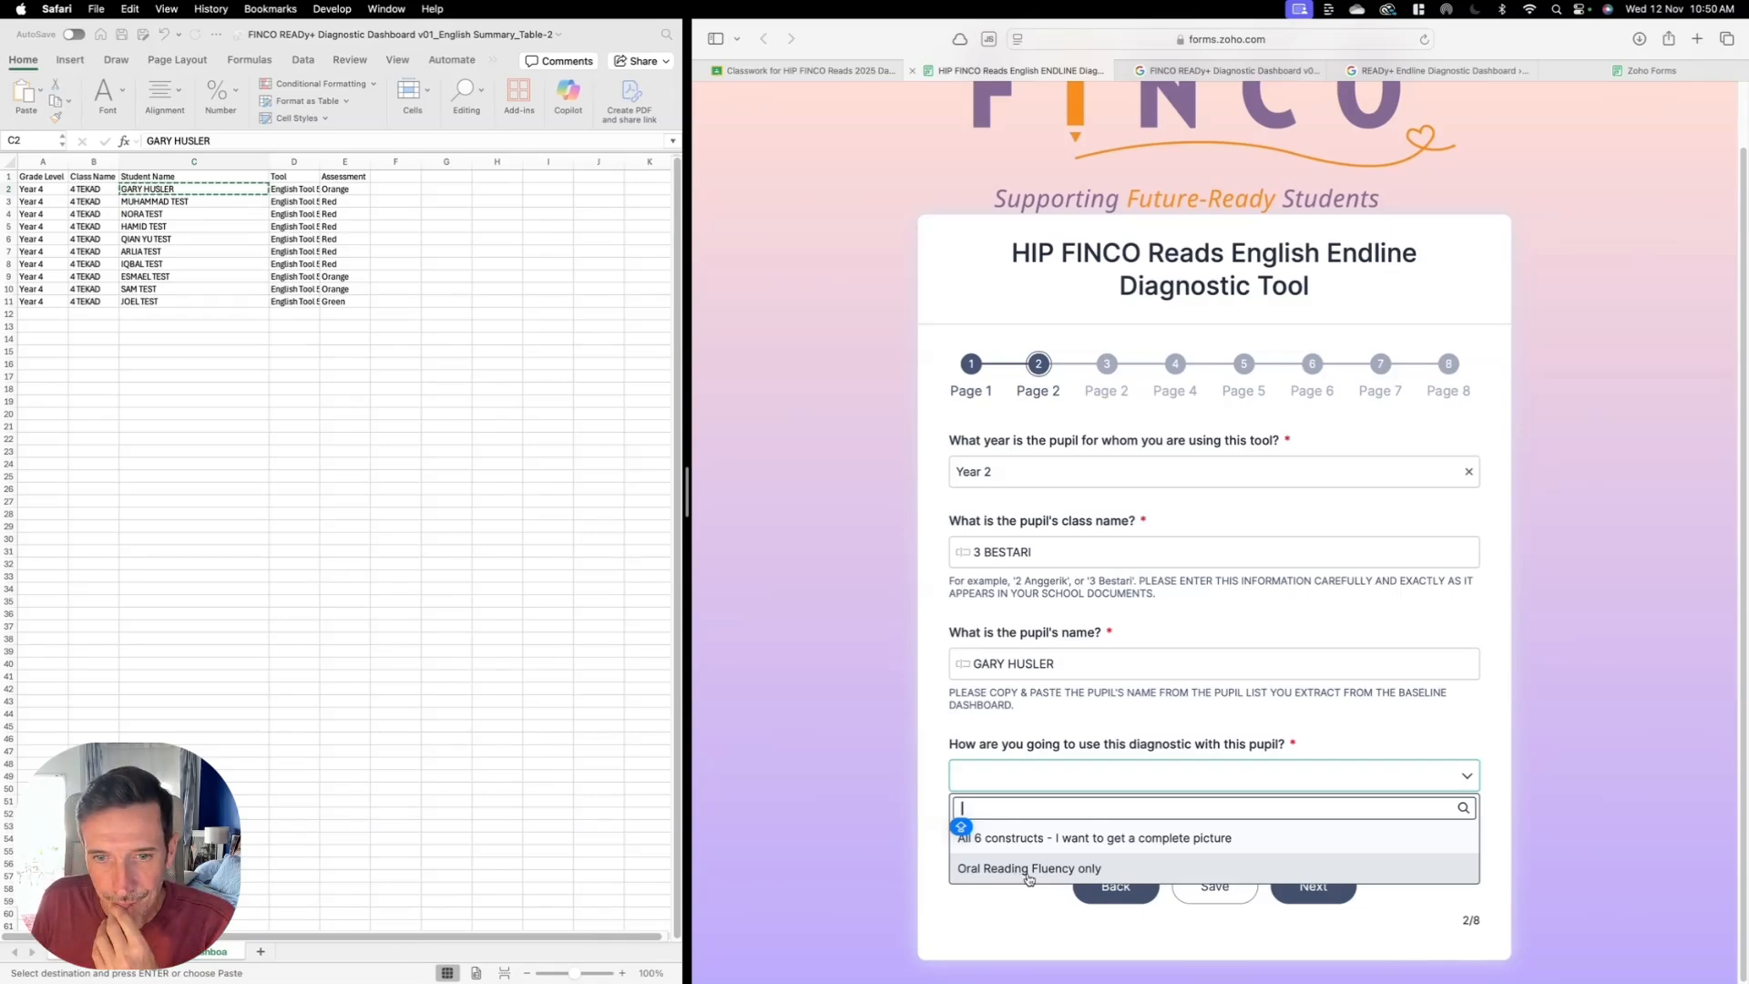
Choose 'All 6 constructs' as the diagnostic's use and continue to Tool 1: Listening Comprehension
{"action": "left_click", "coordinate": [1027, 872]}
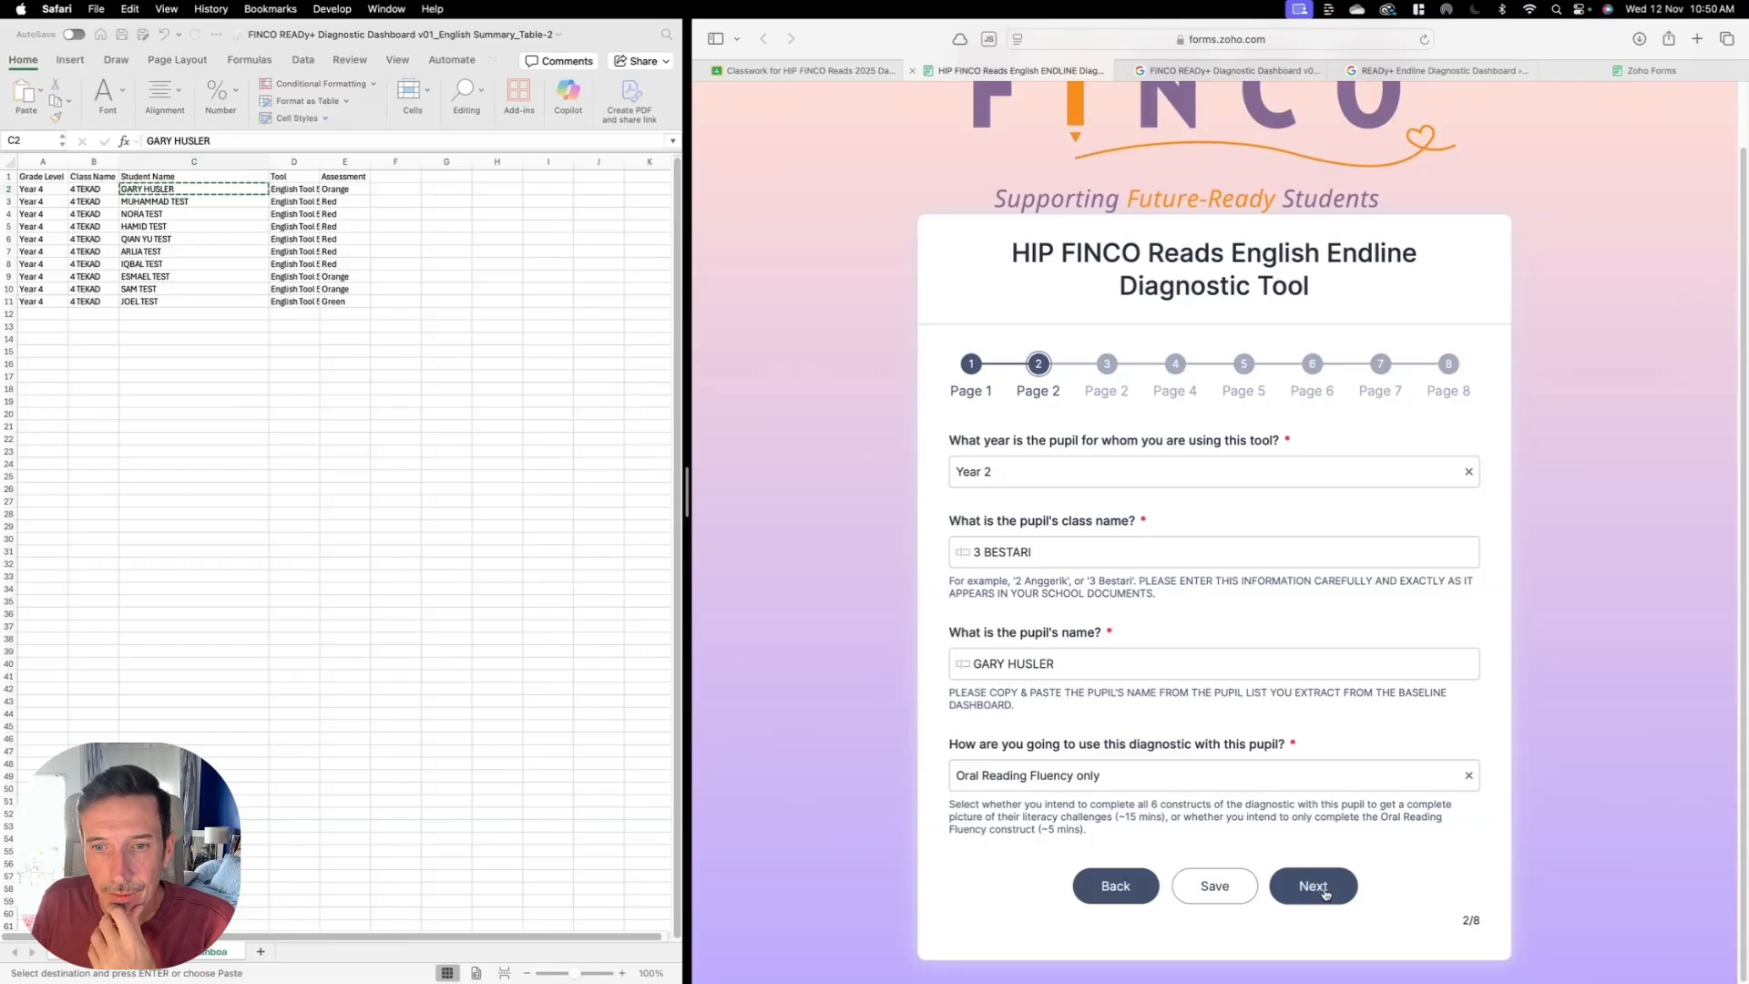
{"action": "left_click", "coordinate": [1134, 779]}
{"action": "left_click", "coordinate": [1001, 833]}
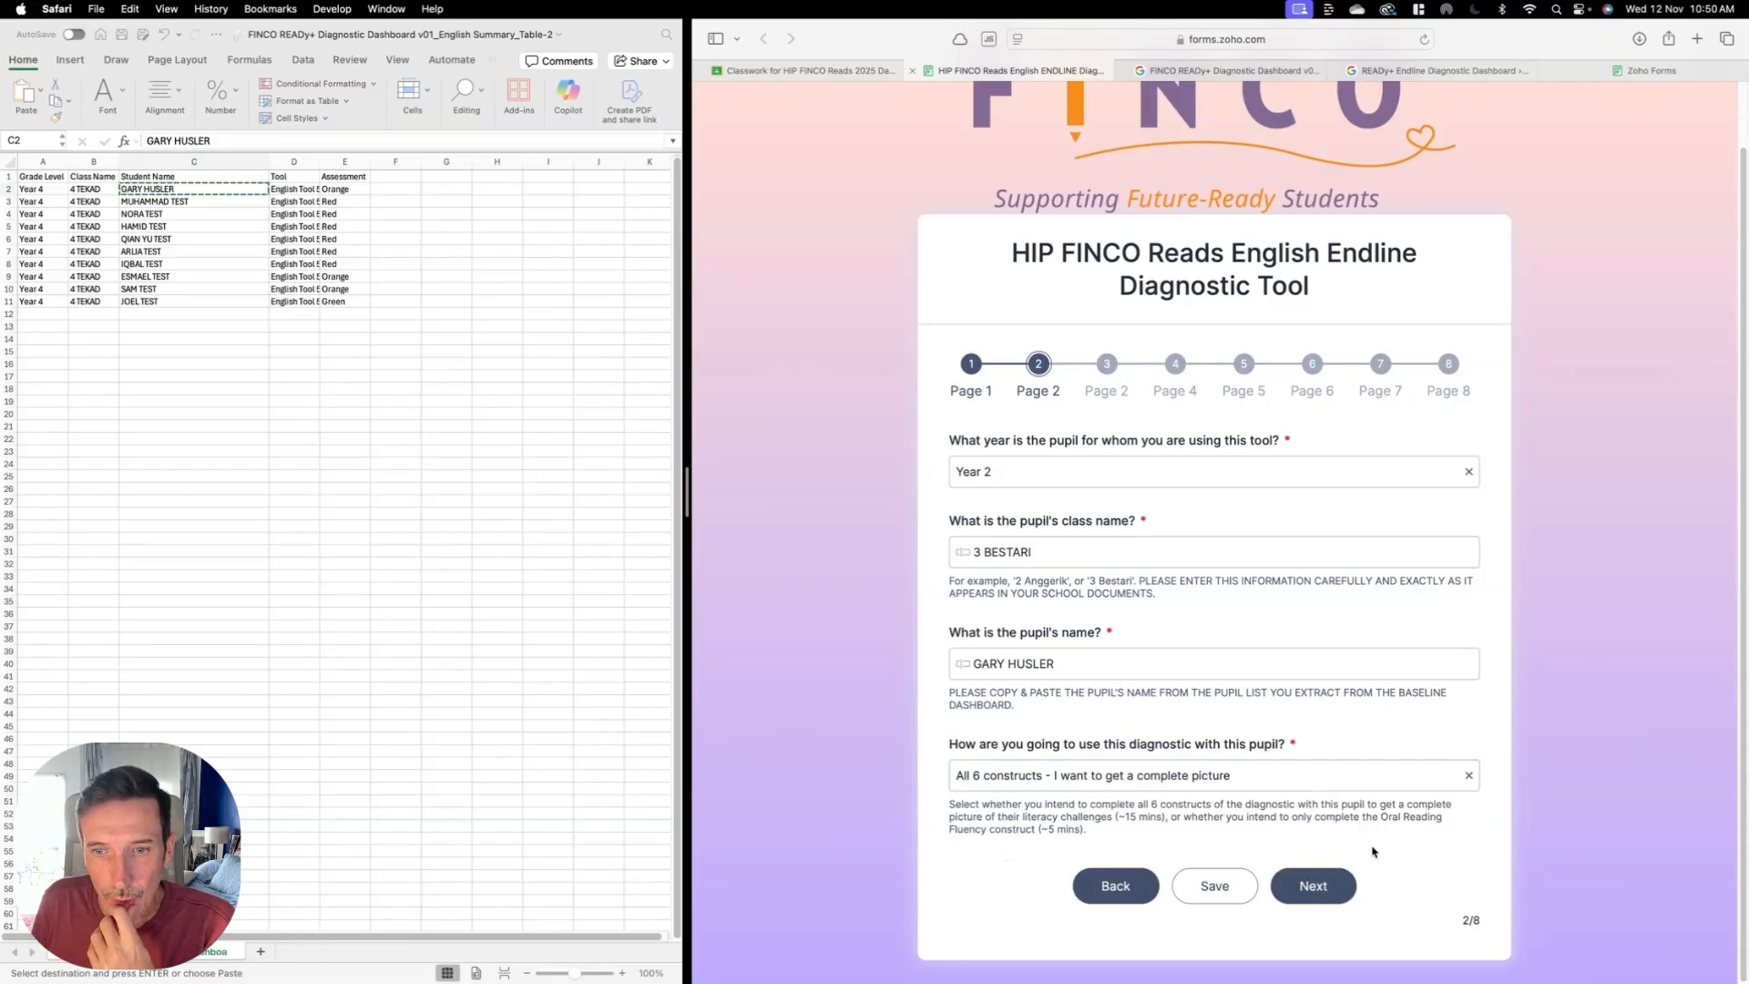
{"action": "left_click", "coordinate": [1316, 888]}
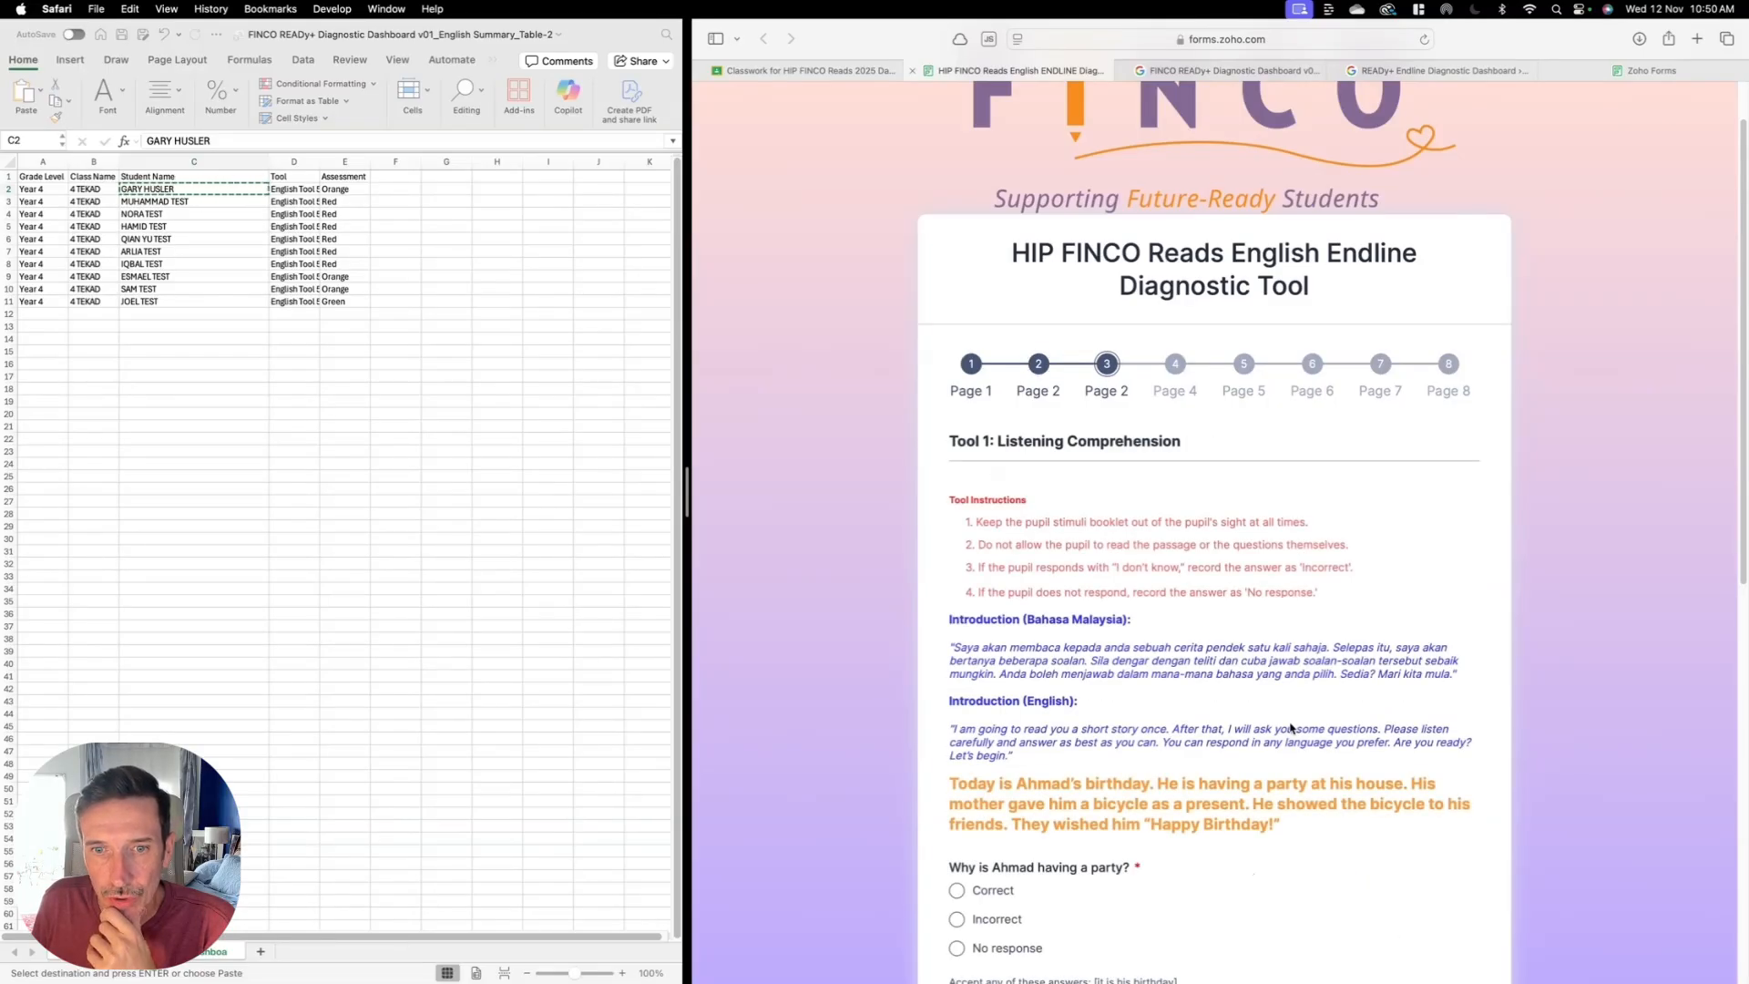
Move past the current diagnostic page to the Letter Identification page
{"action": "scroll", "coordinate": [1290, 727], "scroll_direction": "down", "scroll_amount": 2}
{"action": "scroll", "coordinate": [1229, 733], "scroll_direction": "down", "scroll_amount": 2}
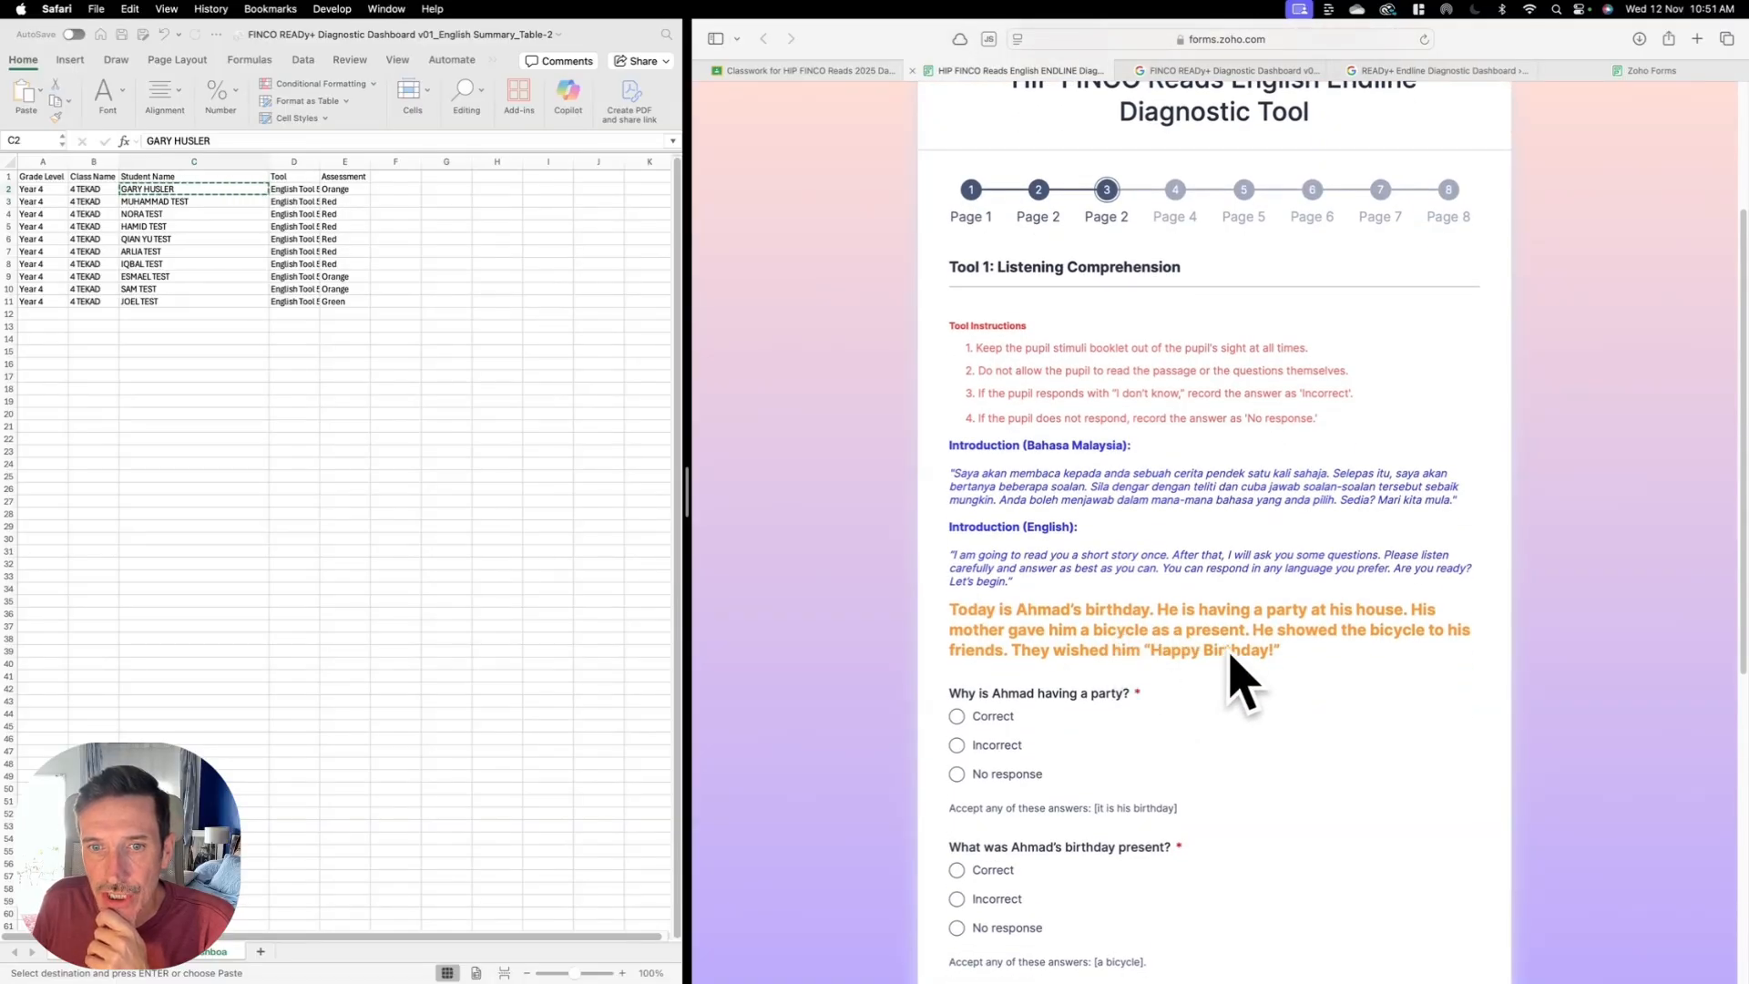
{"action": "scroll", "coordinate": [1130, 756], "scroll_direction": "down", "scroll_amount": 3}
{"action": "scroll", "coordinate": [1130, 771], "scroll_direction": "down", "scroll_amount": 10}
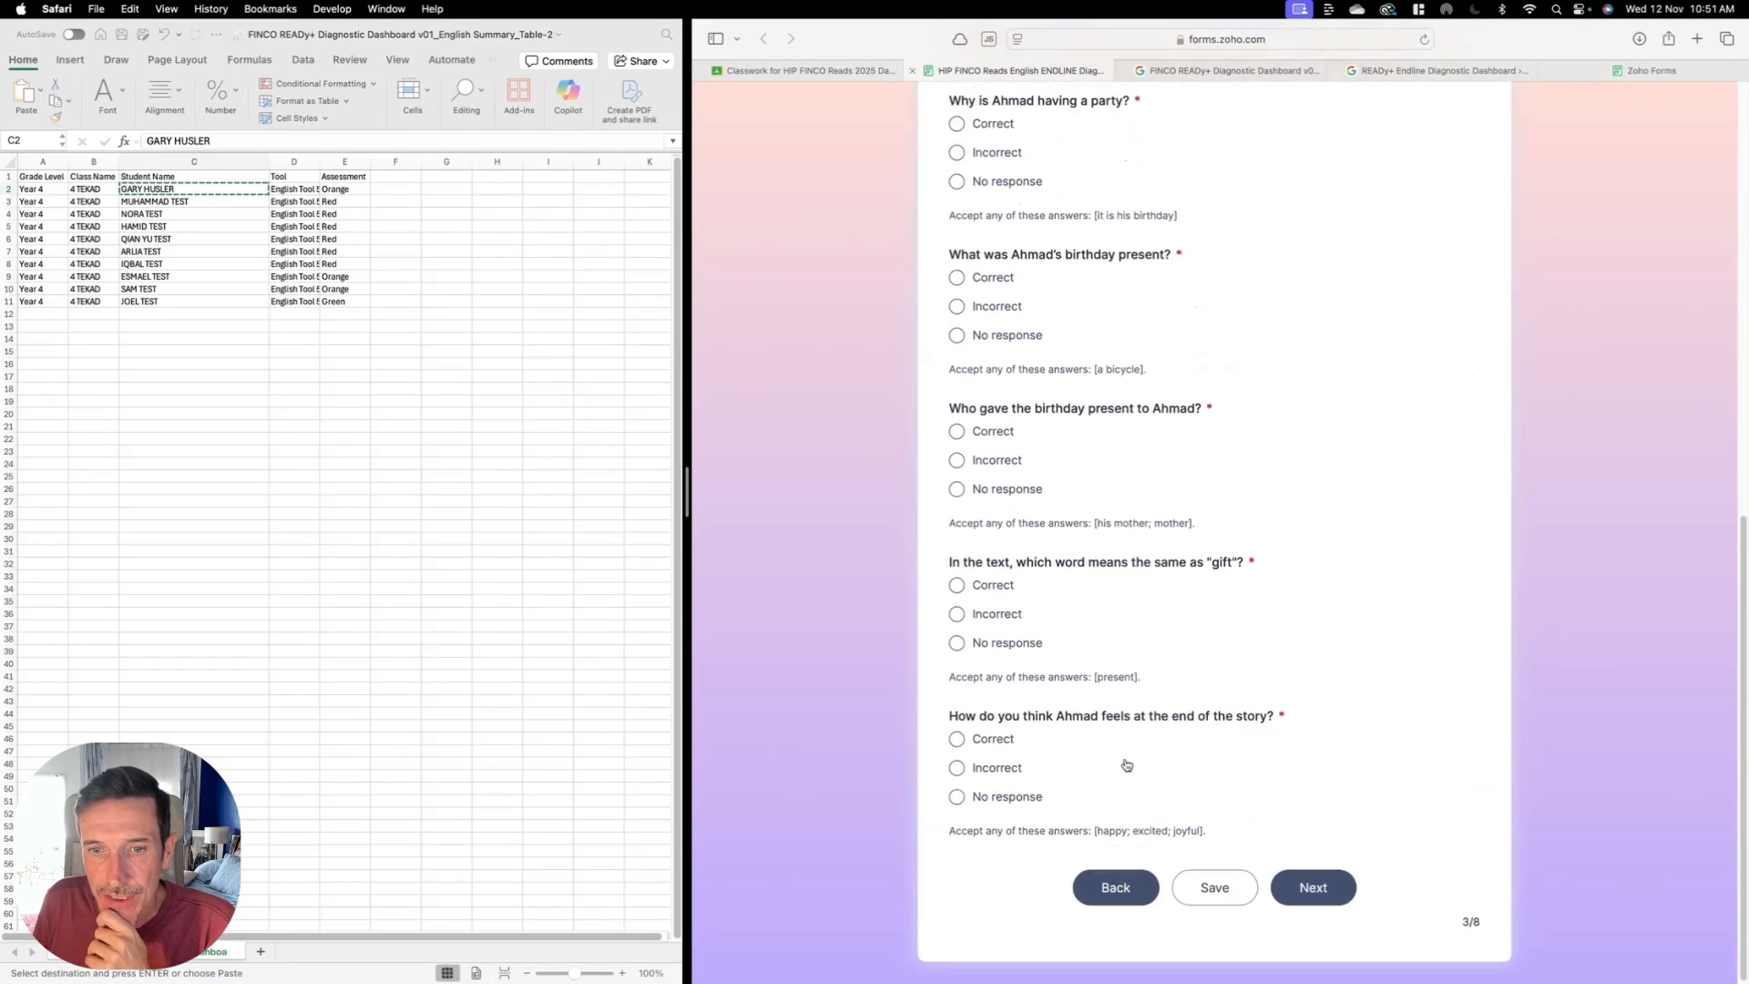
{"action": "left_click", "coordinate": [1321, 877]}
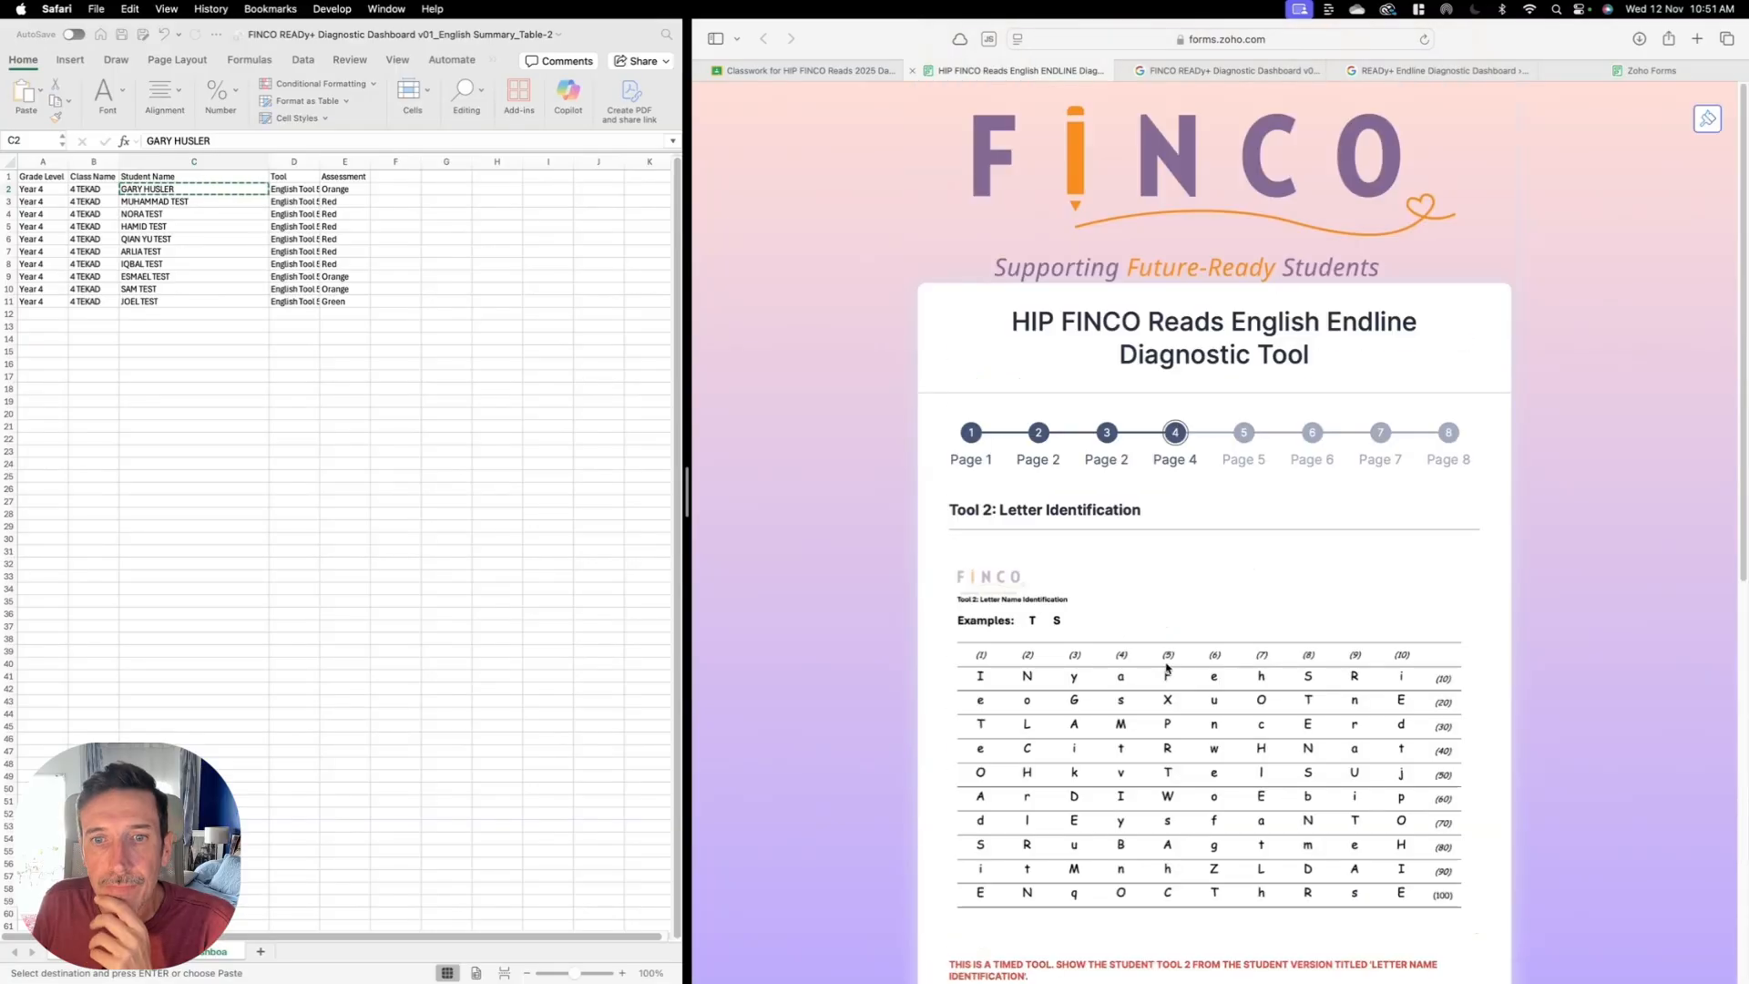
Mark both the 'dive' and 'same' sound questions as Correct
{"action": "scroll", "coordinate": [1172, 659], "scroll_direction": "down", "scroll_amount": 4}
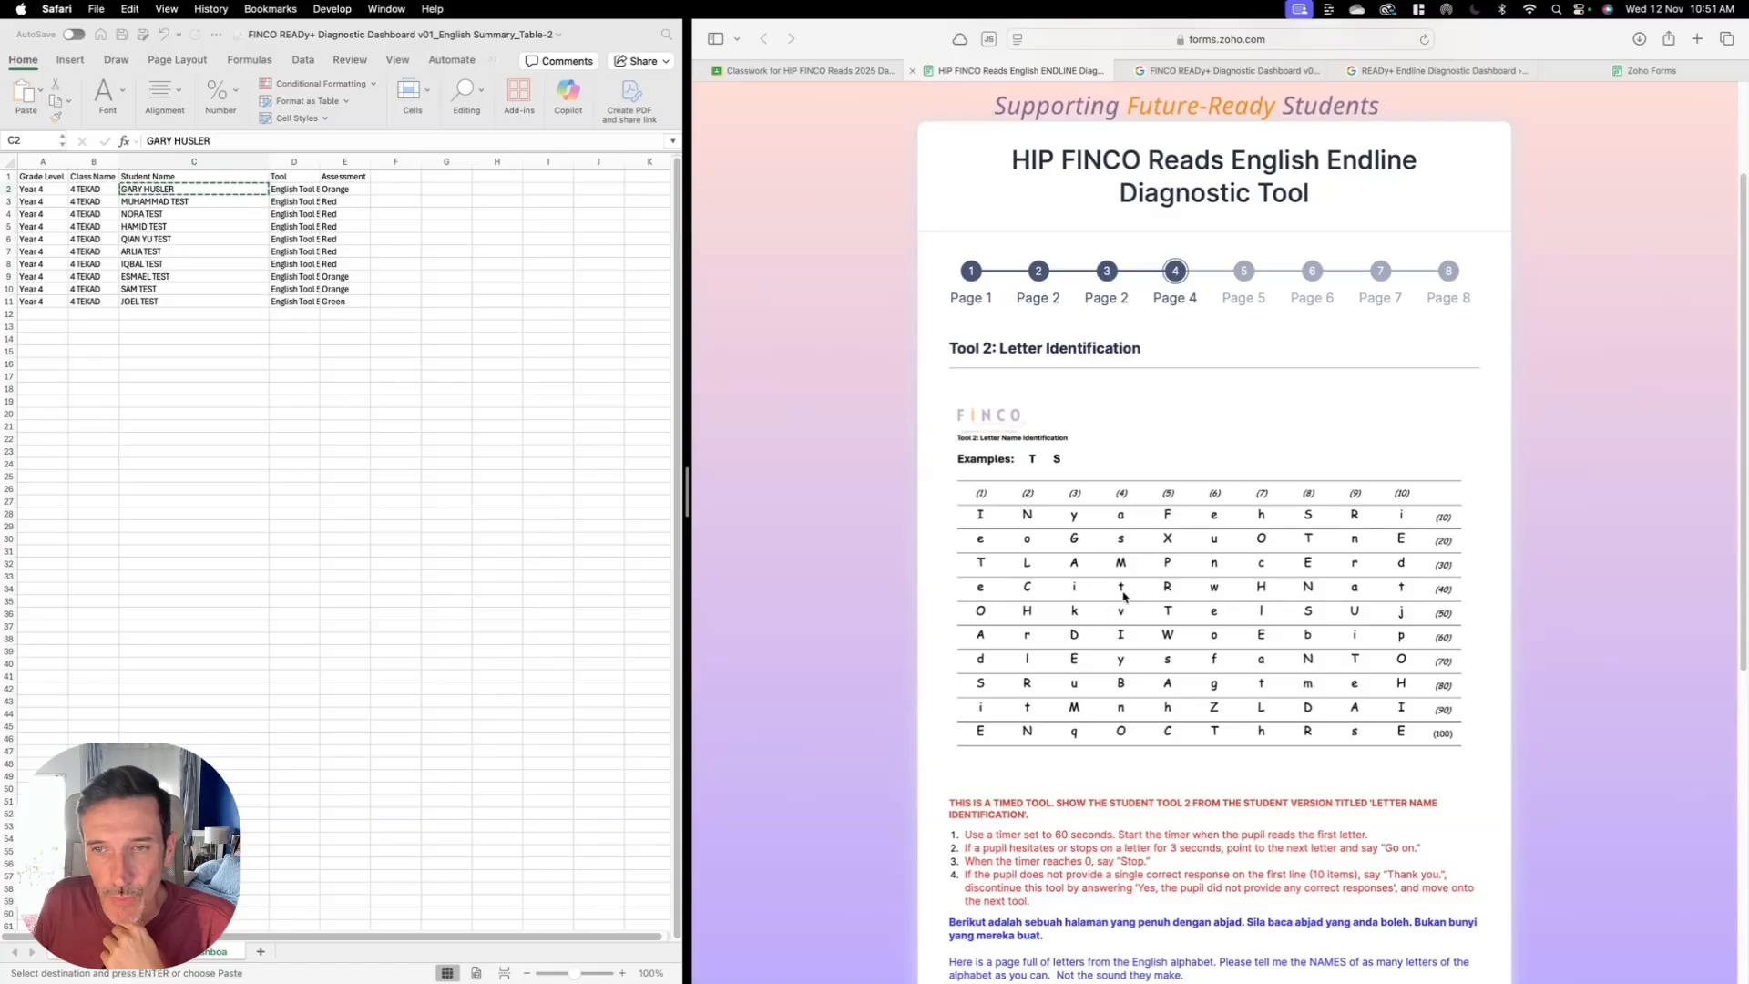
{"action": "scroll", "coordinate": [1124, 596], "scroll_direction": "down", "scroll_amount": 3}
{"action": "scroll", "coordinate": [1124, 597], "scroll_direction": "down", "scroll_amount": 9}
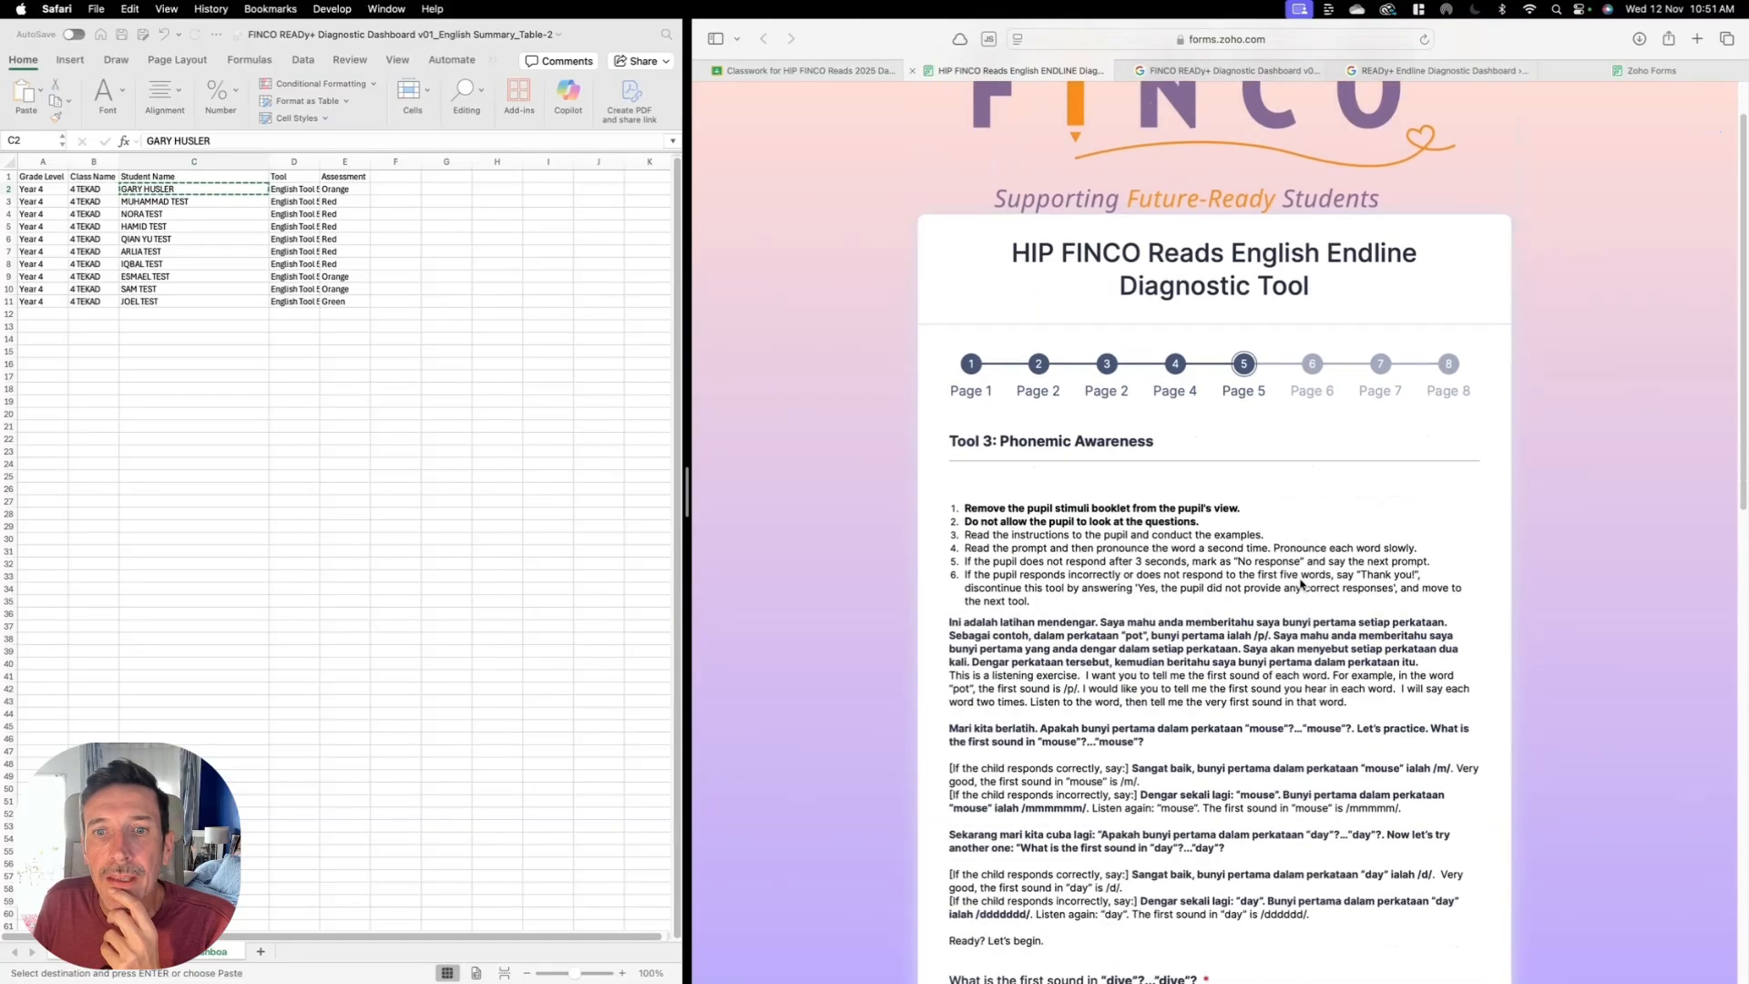
{"action": "scroll", "coordinate": [1300, 577], "scroll_direction": "down", "scroll_amount": 15}
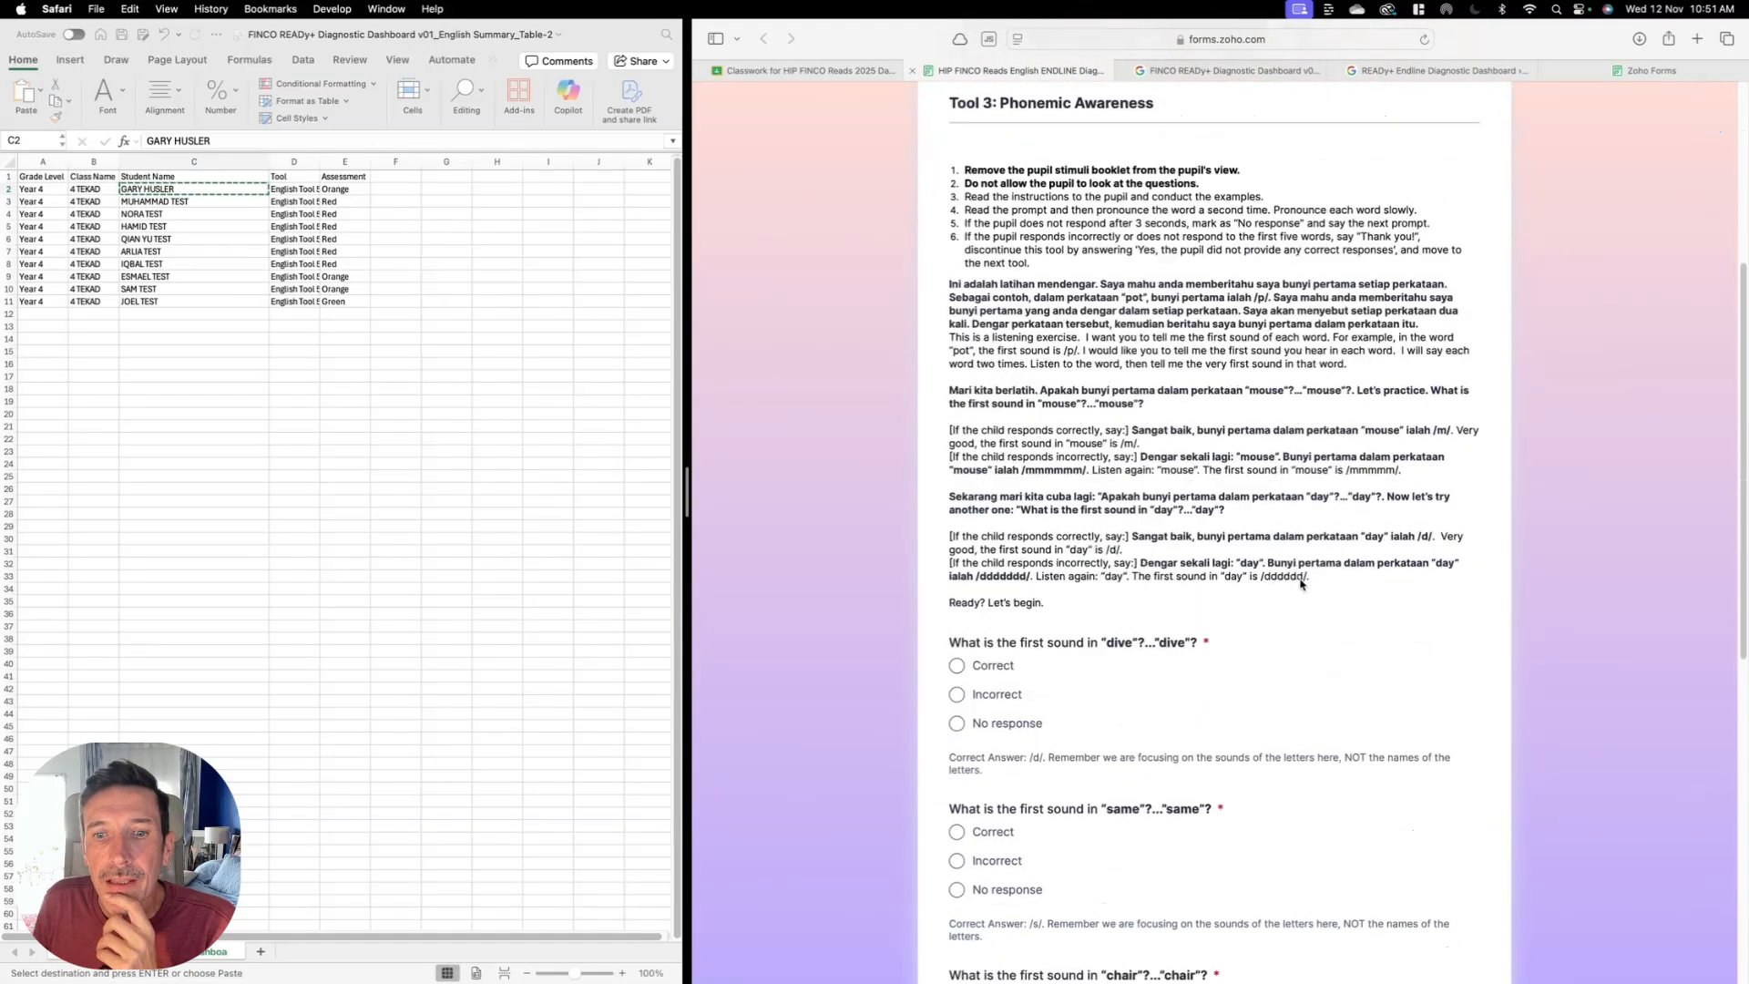
{"action": "scroll", "coordinate": [1314, 585], "scroll_direction": "down", "scroll_amount": 3}
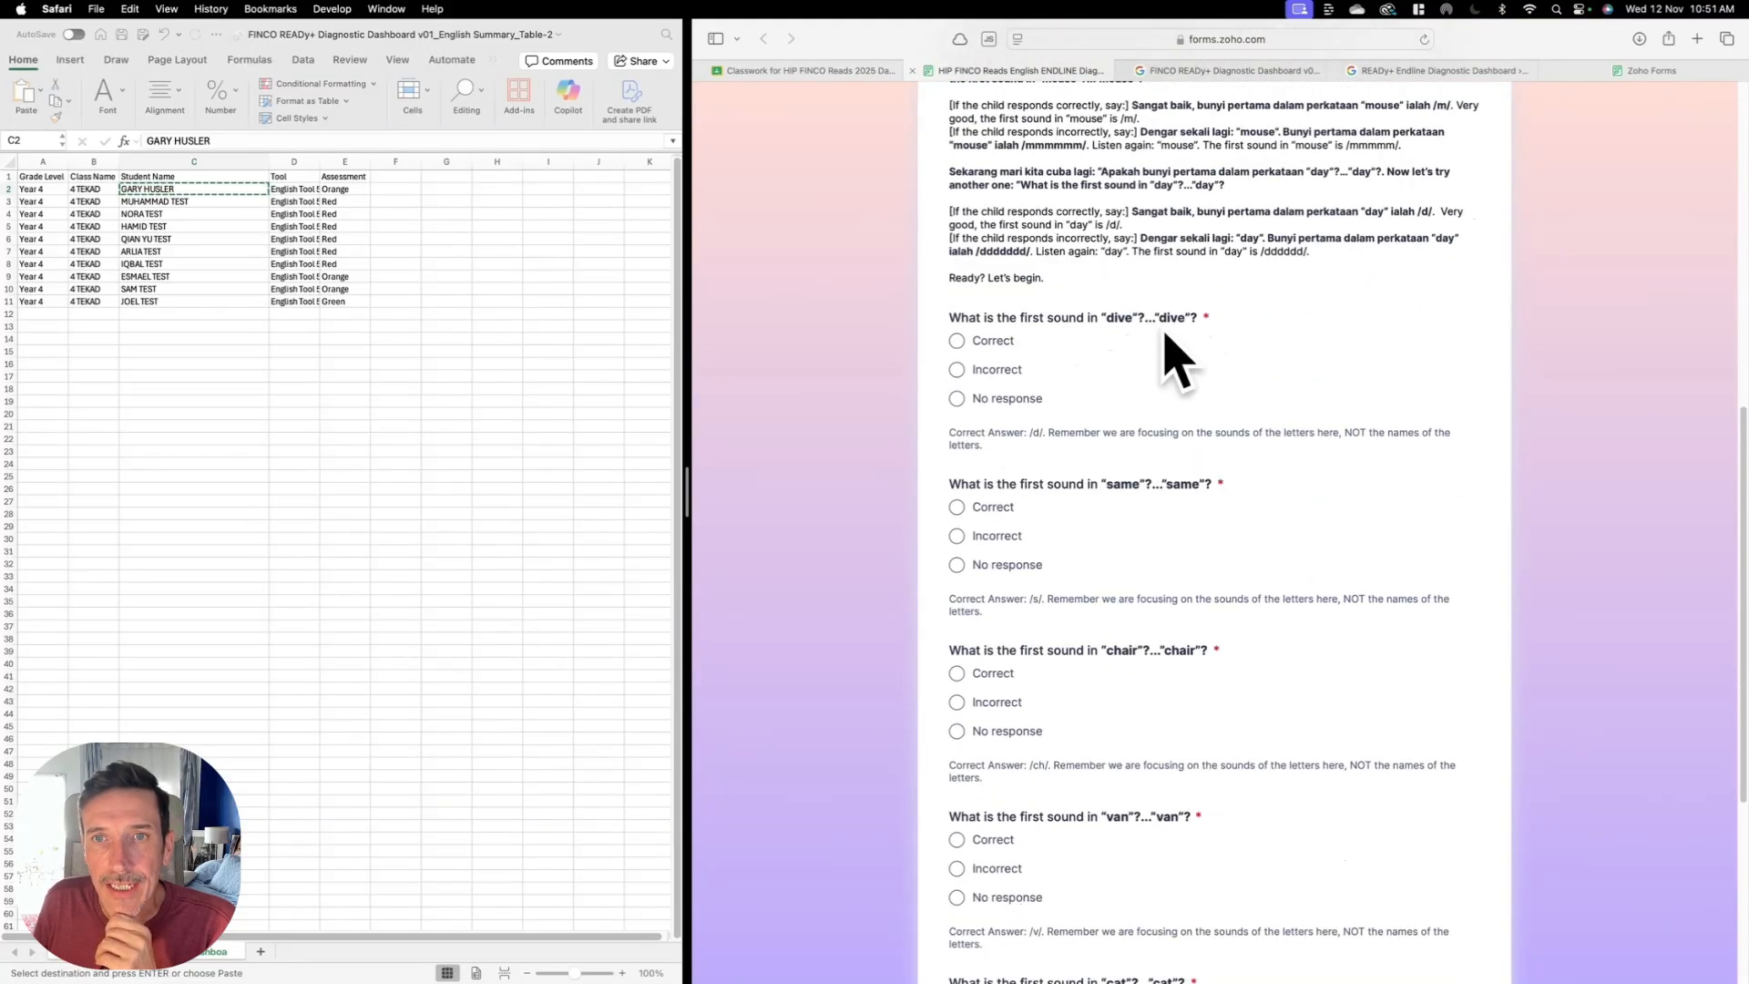
{"action": "left_click", "coordinate": [957, 341]}
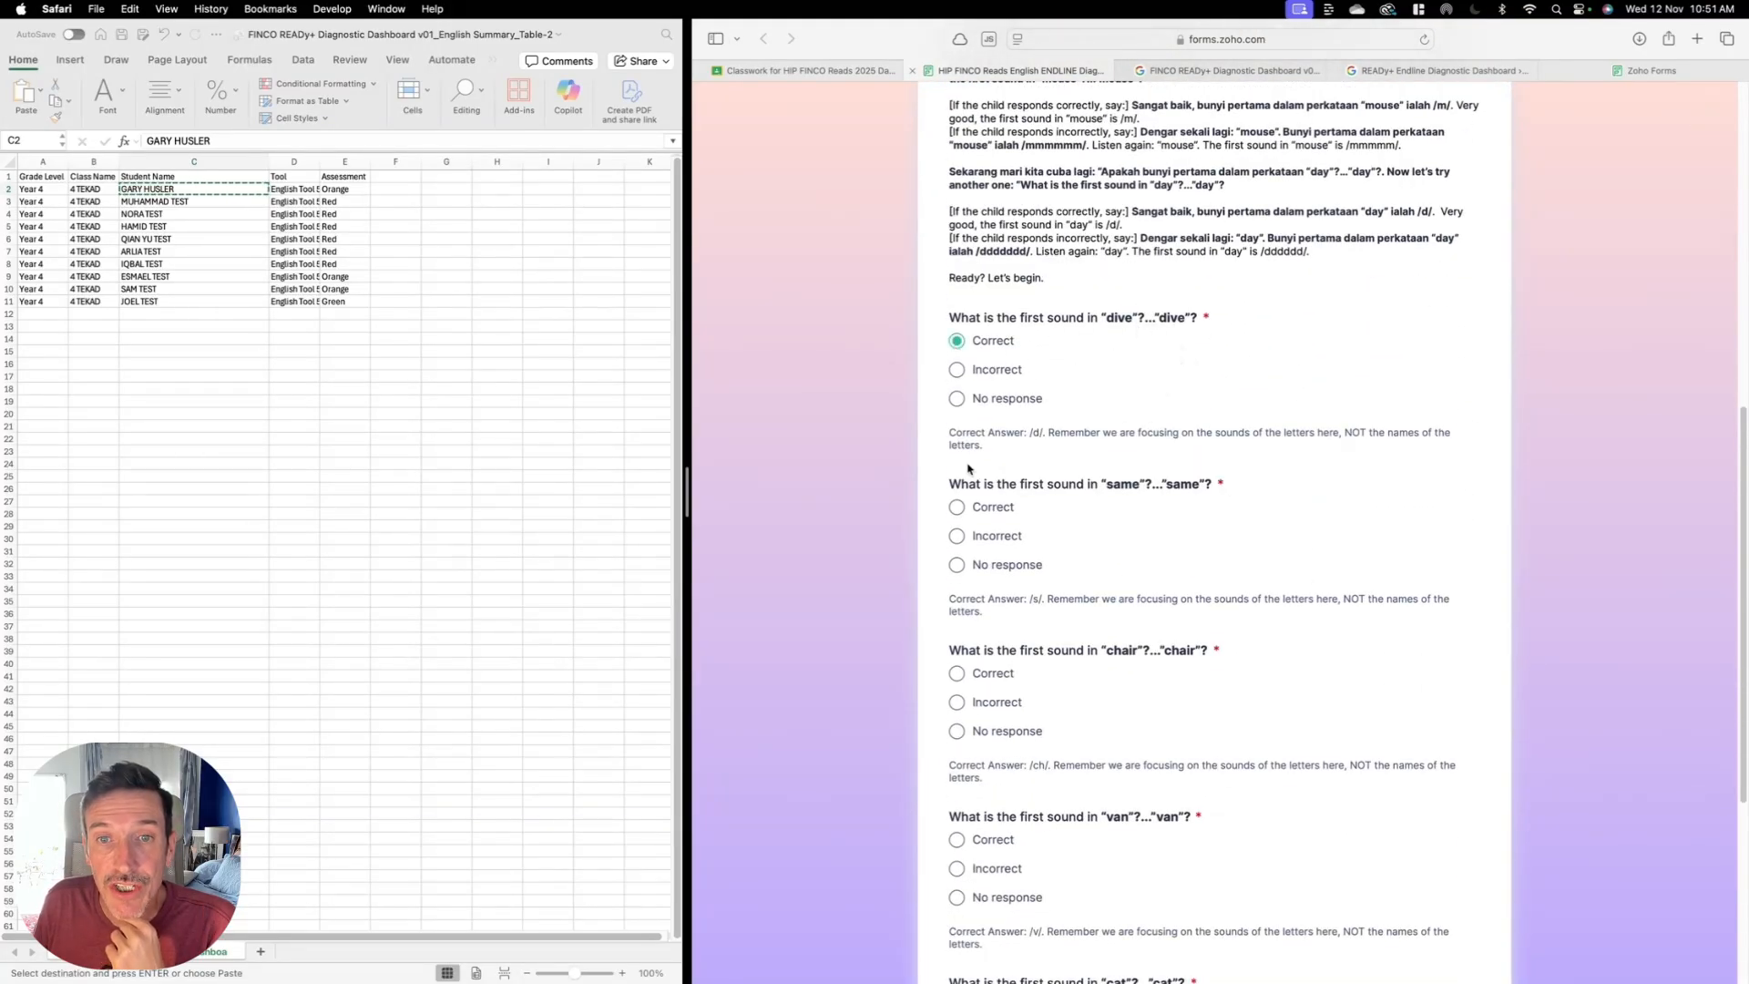
{"action": "left_click", "coordinate": [956, 506]}
Continue to Page 7, Tool 5: Oral Reading Passage
{"action": "scroll", "coordinate": [1070, 487], "scroll_direction": "down", "scroll_amount": 5}
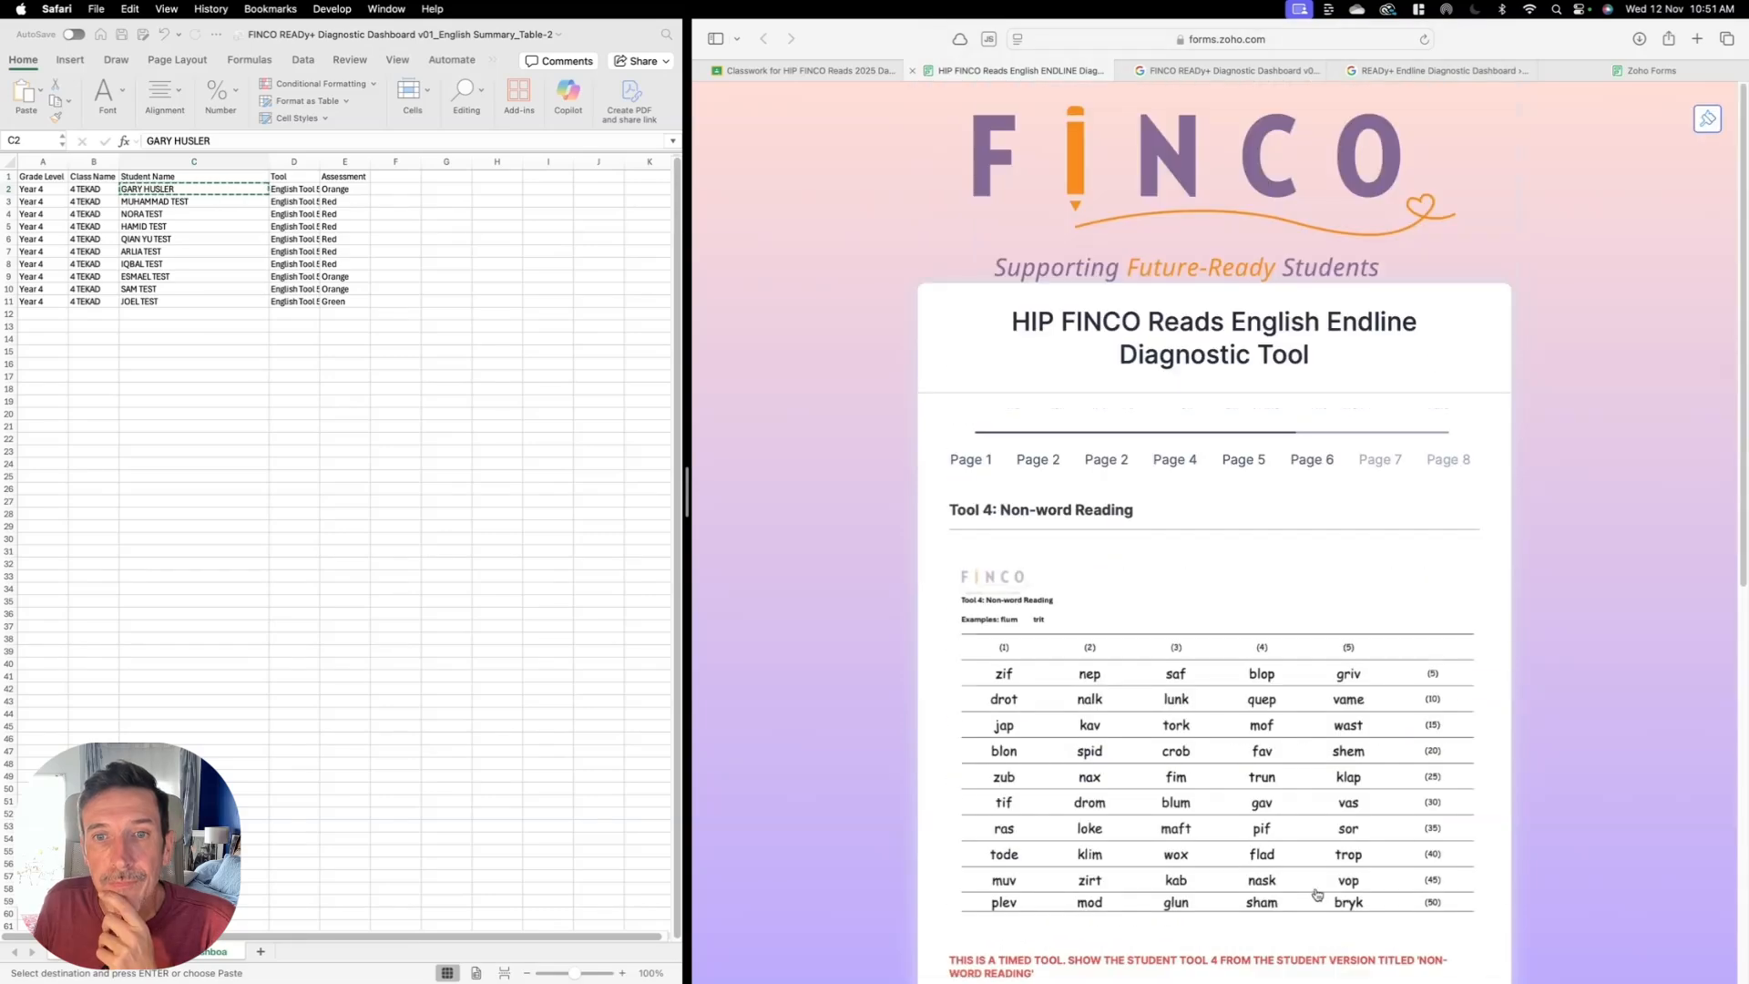
{"action": "scroll", "coordinate": [1073, 583], "scroll_direction": "down", "scroll_amount": 3}
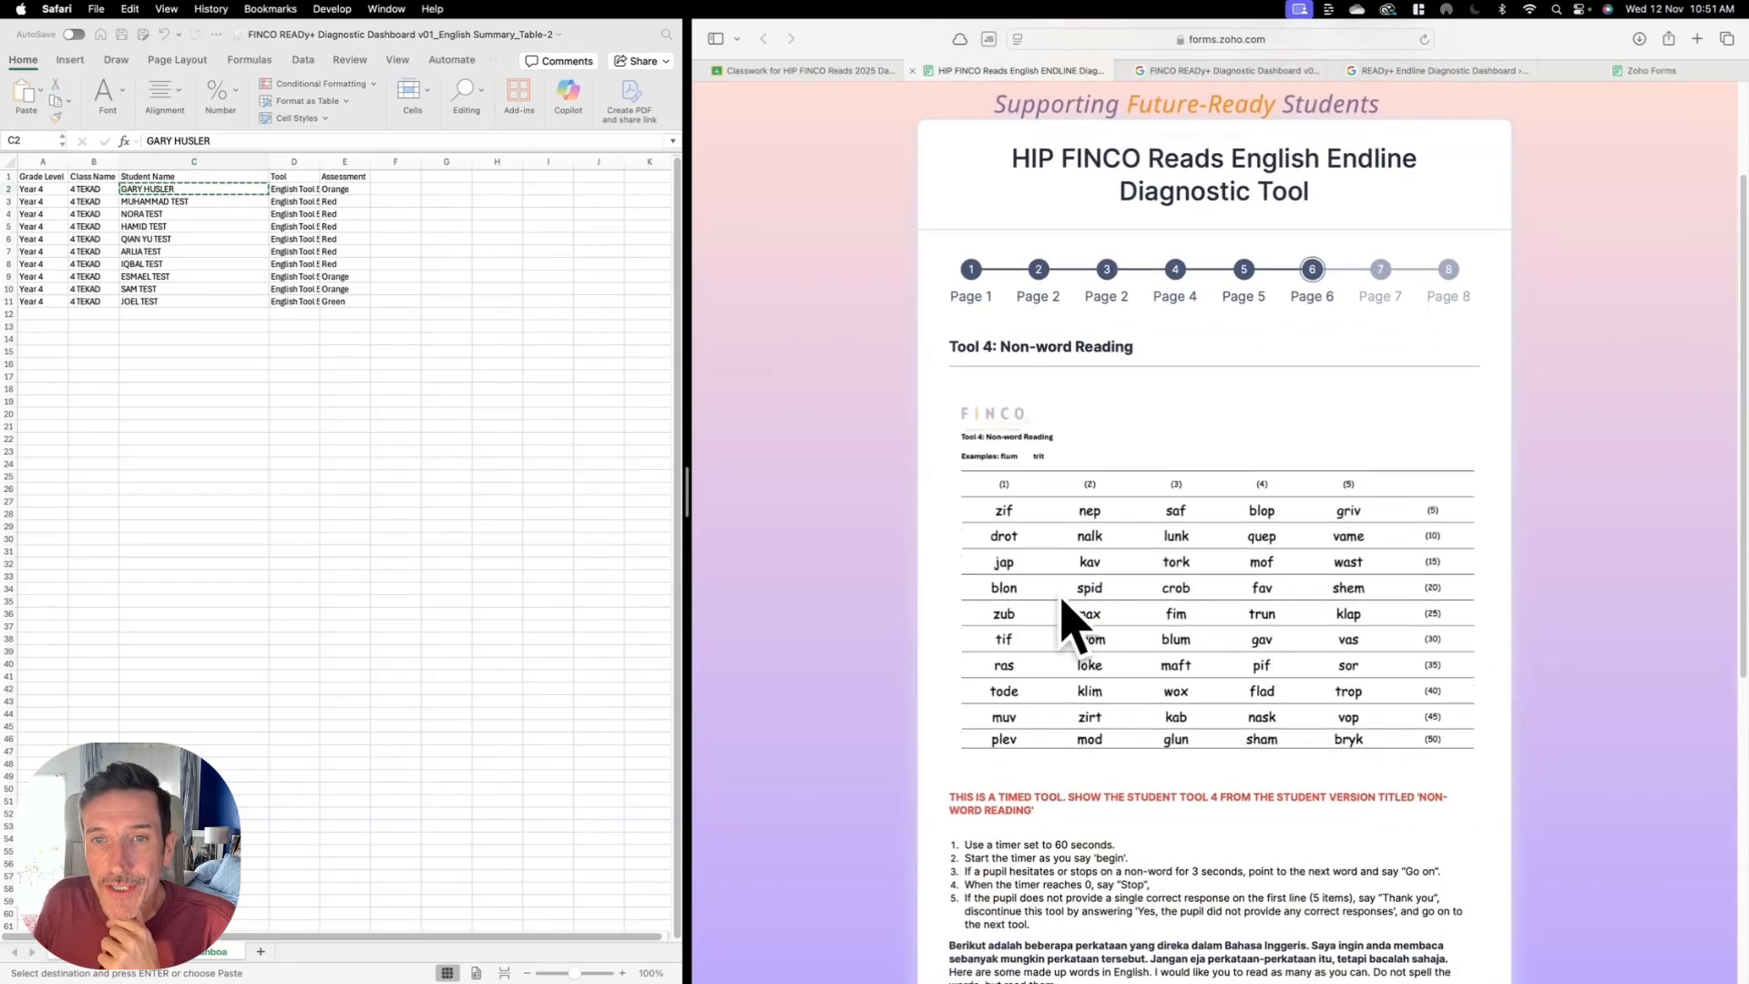
{"action": "scroll", "coordinate": [1193, 687], "scroll_direction": "down", "scroll_amount": 2}
{"action": "scroll", "coordinate": [1181, 679], "scroll_direction": "down", "scroll_amount": 8}
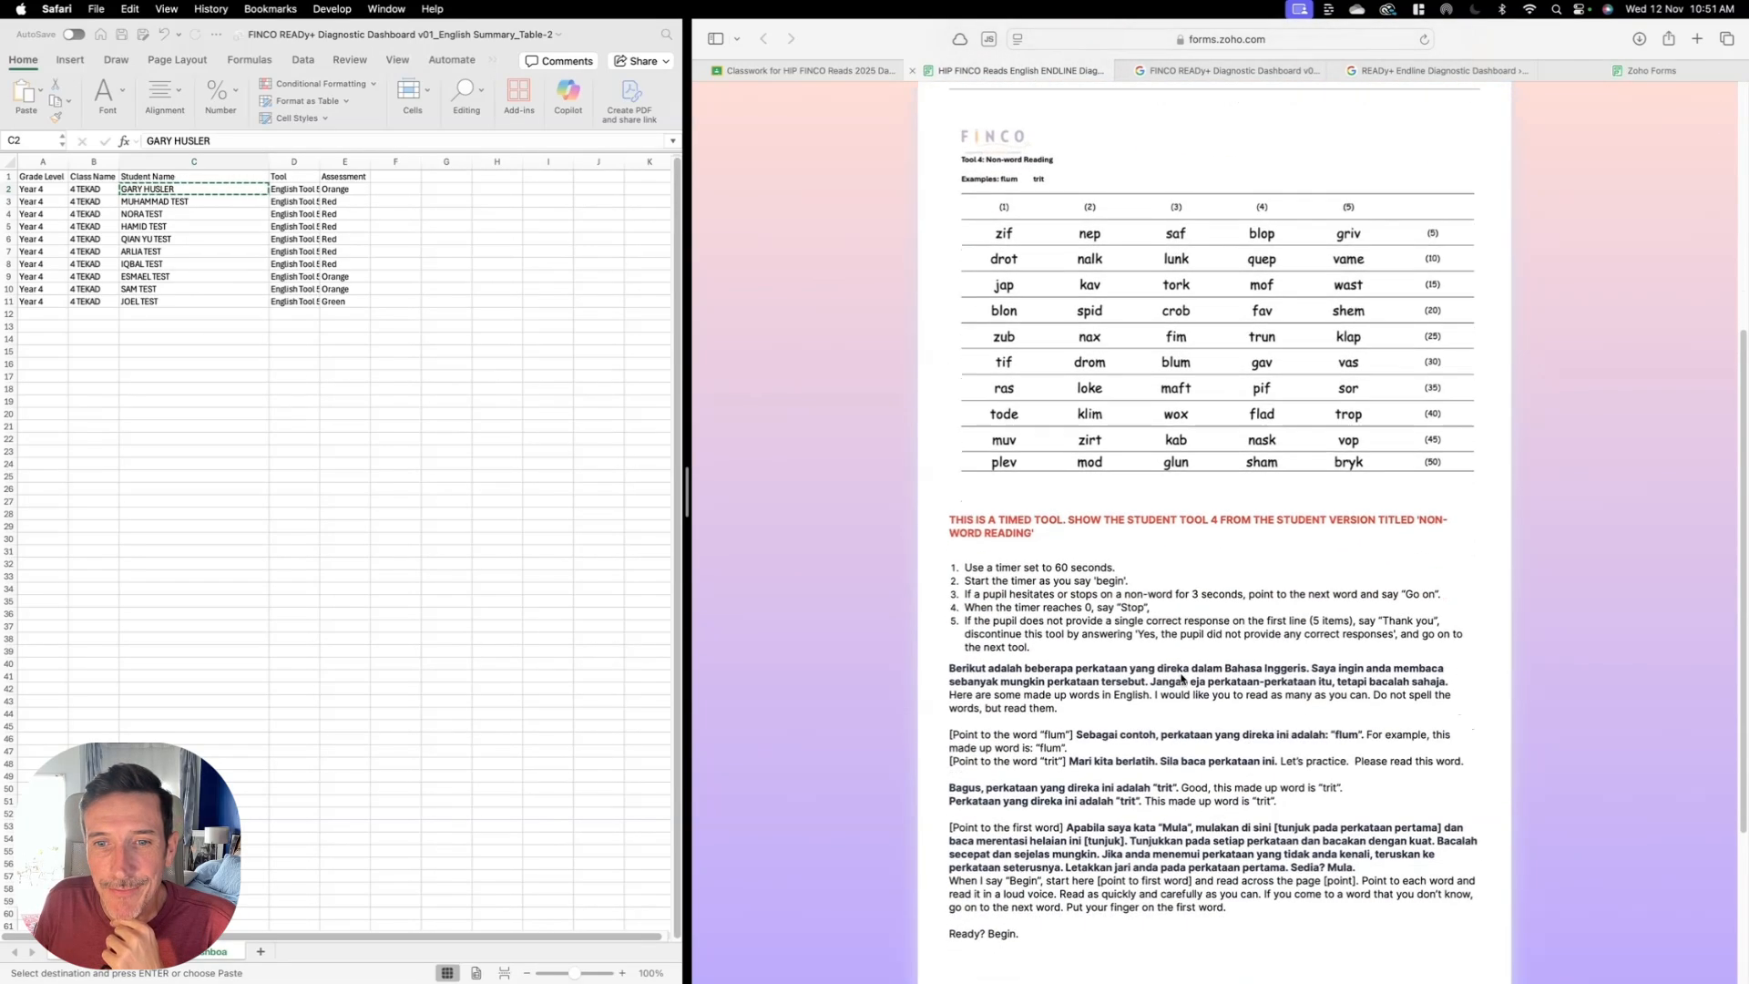
{"action": "left_click", "coordinate": [1308, 937]}
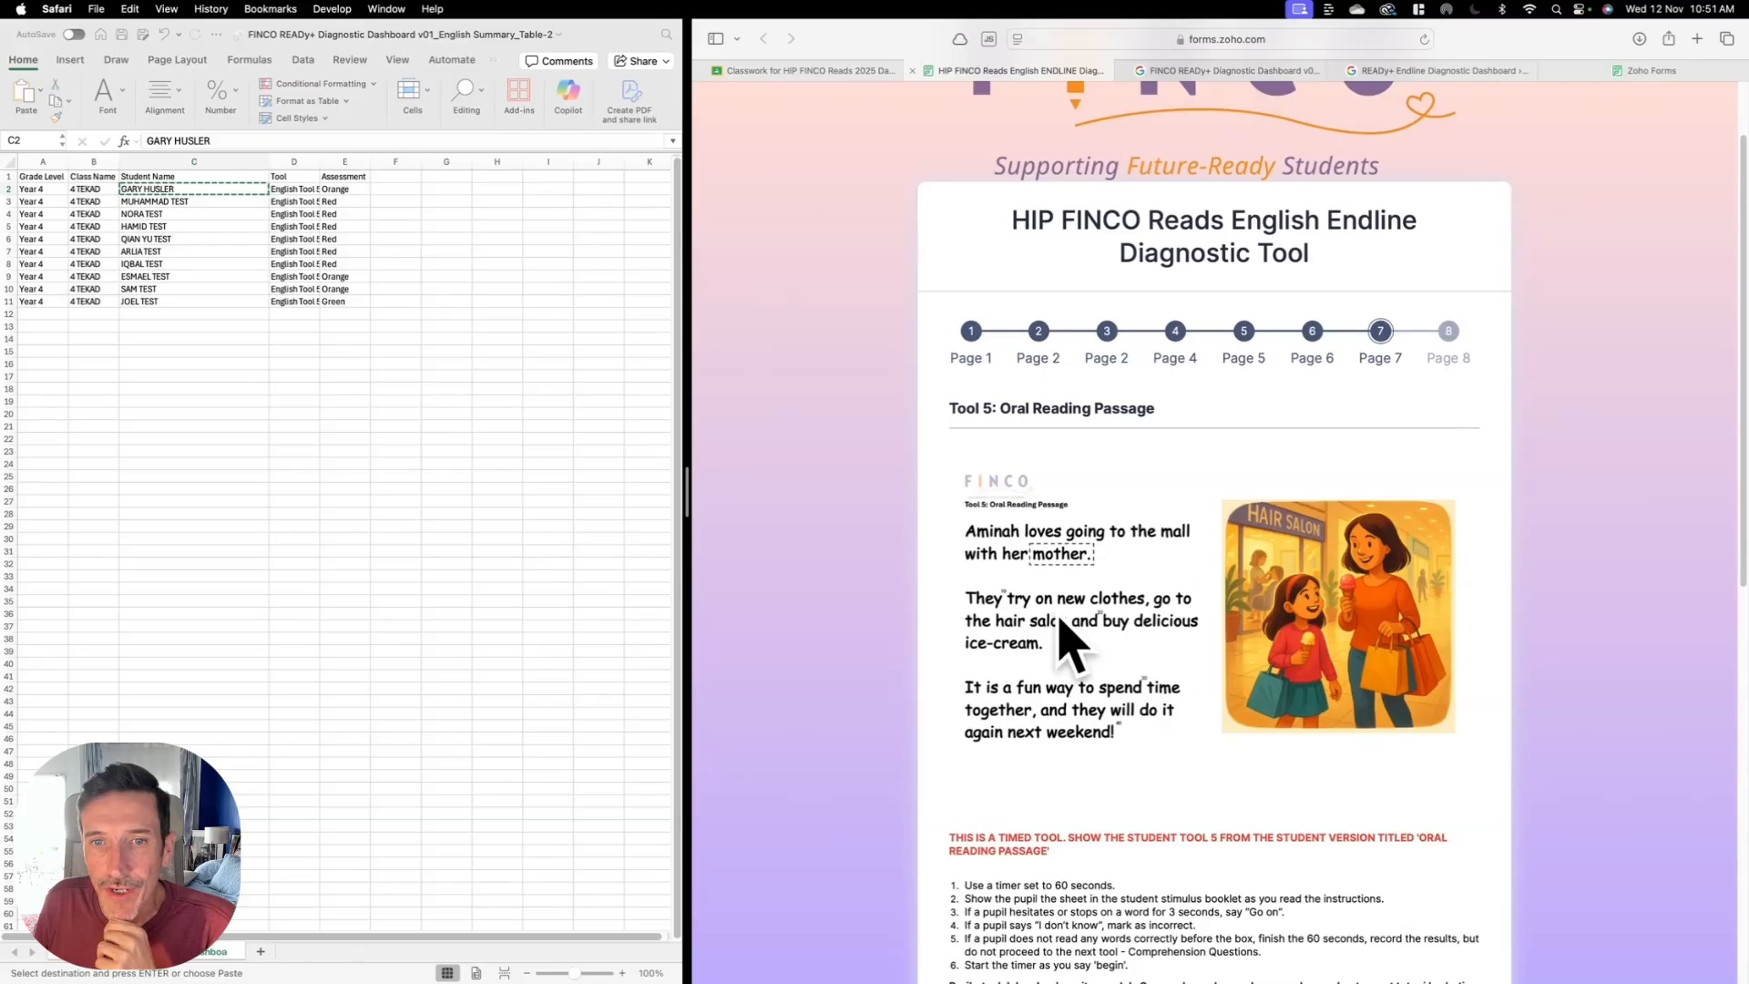